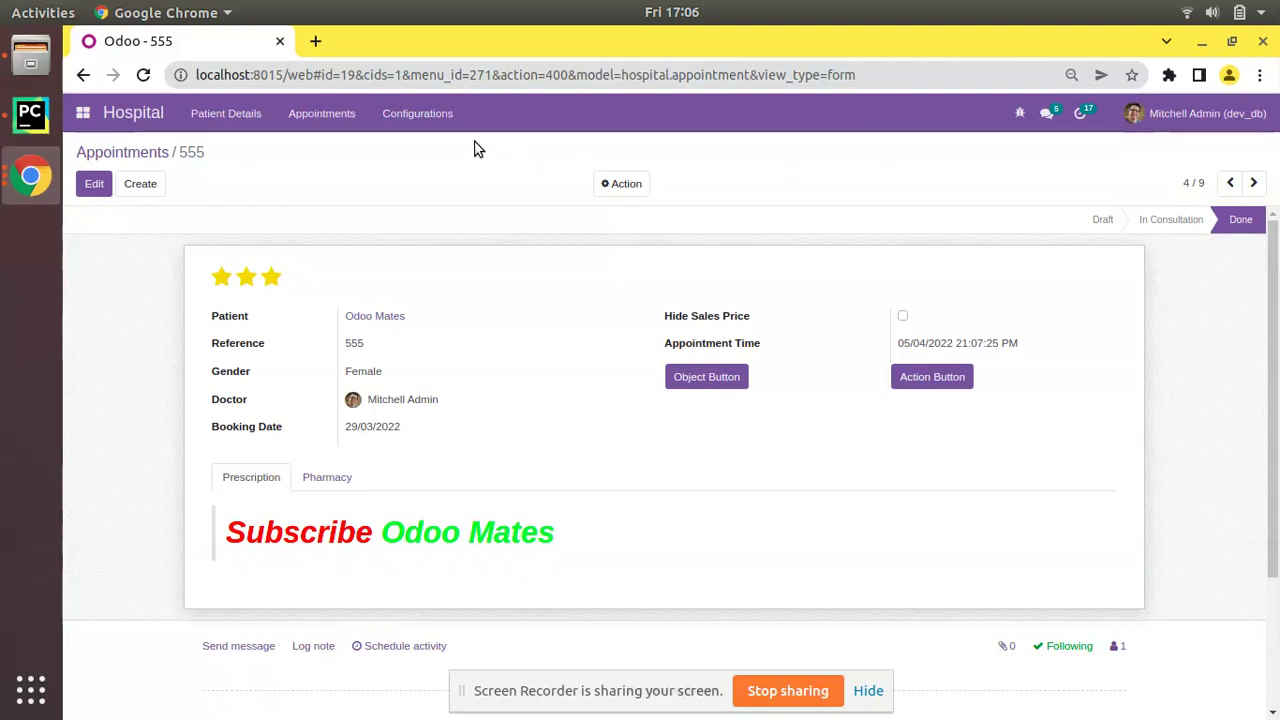
Step: Open the Hospital app's Configurations menu on appointment 555 to reveal its Tags entry
left_click(430, 116)
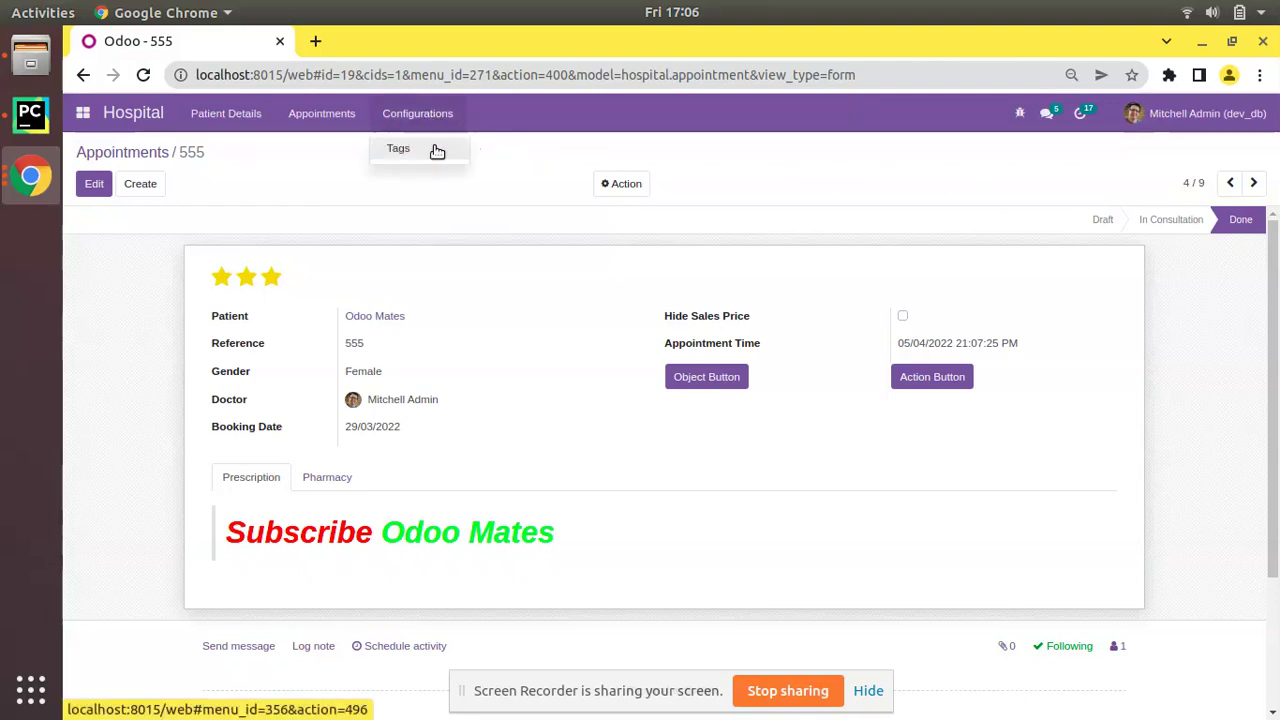
left_click(437, 150)
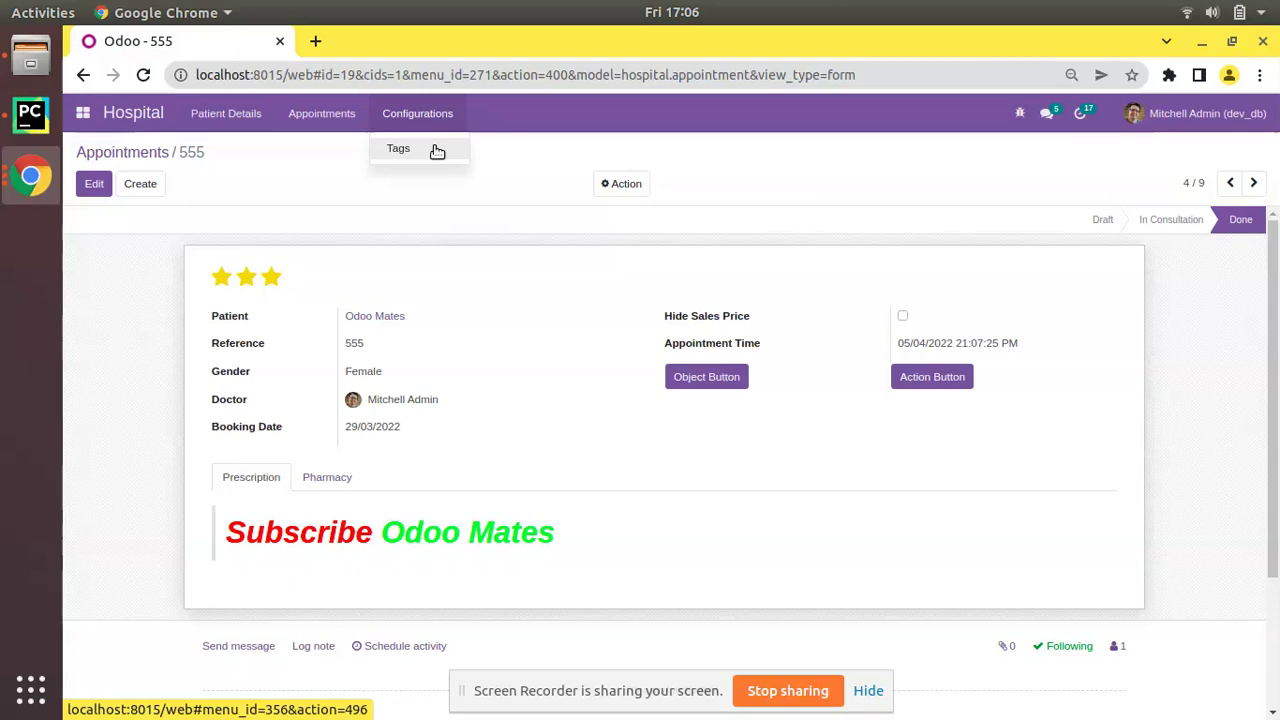
Step: Review the patient_tag.py model's _name, description and field definitions
key("alt+Tab")
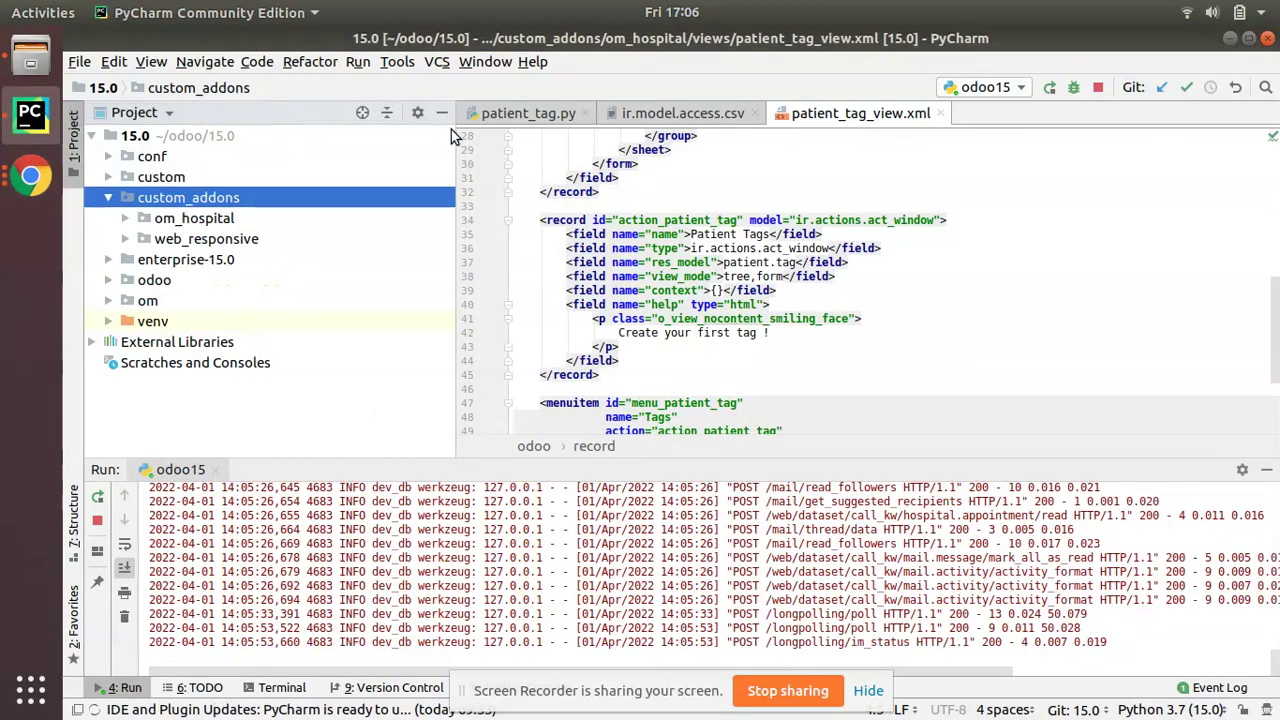
left_click(525, 113)
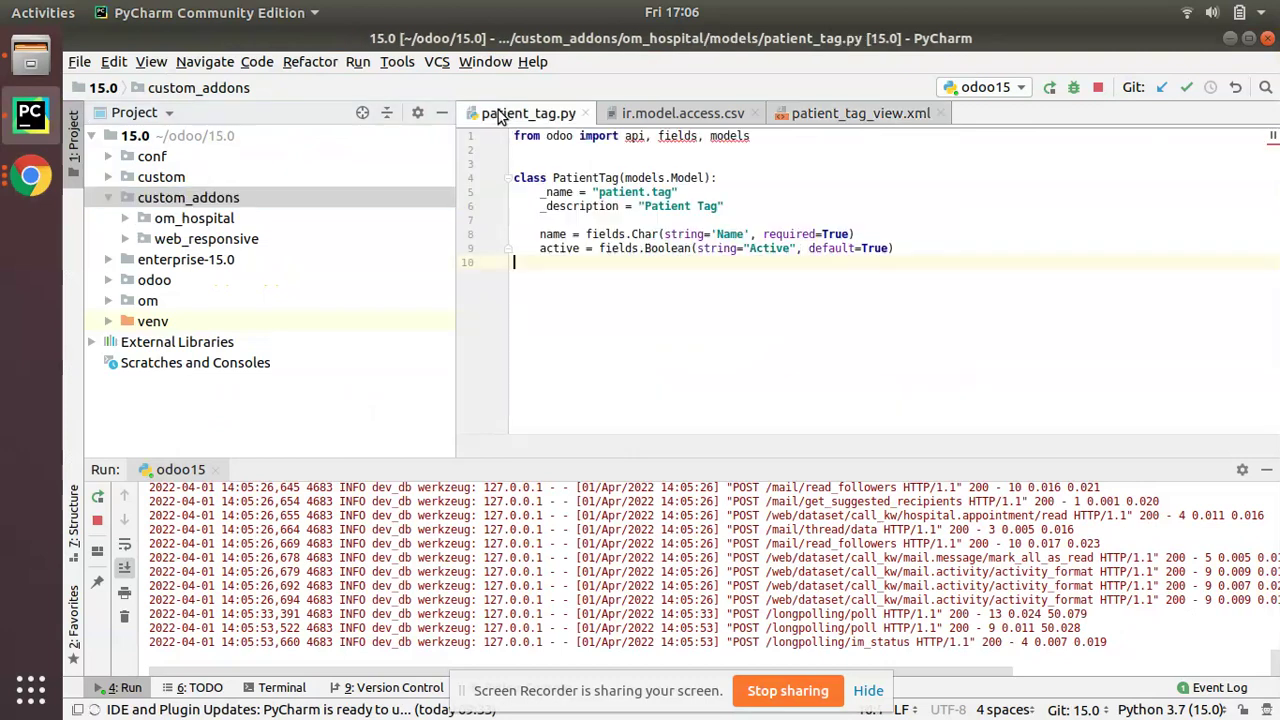
triple_click(596, 191)
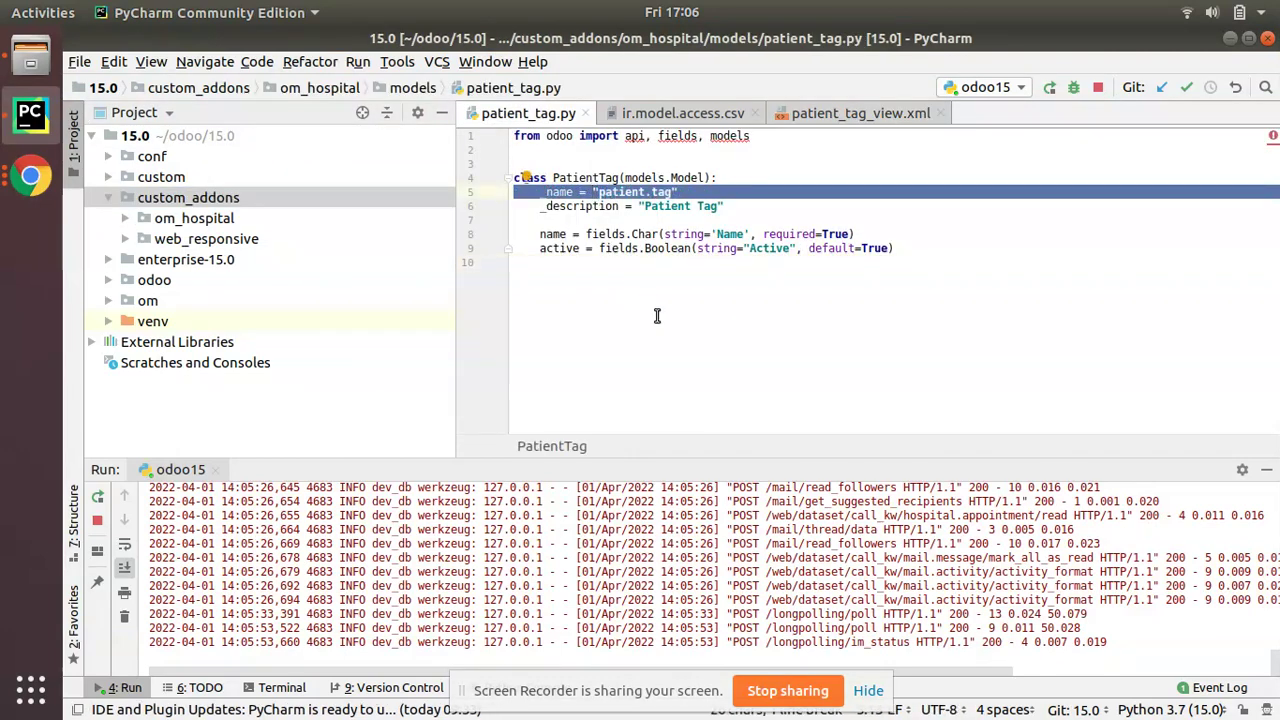
mouse_move(895, 250)
left_mouse_down()
mouse_move(537, 208)
mouse_move(470, 178)
left_mouse_up()
left_click(921, 258)
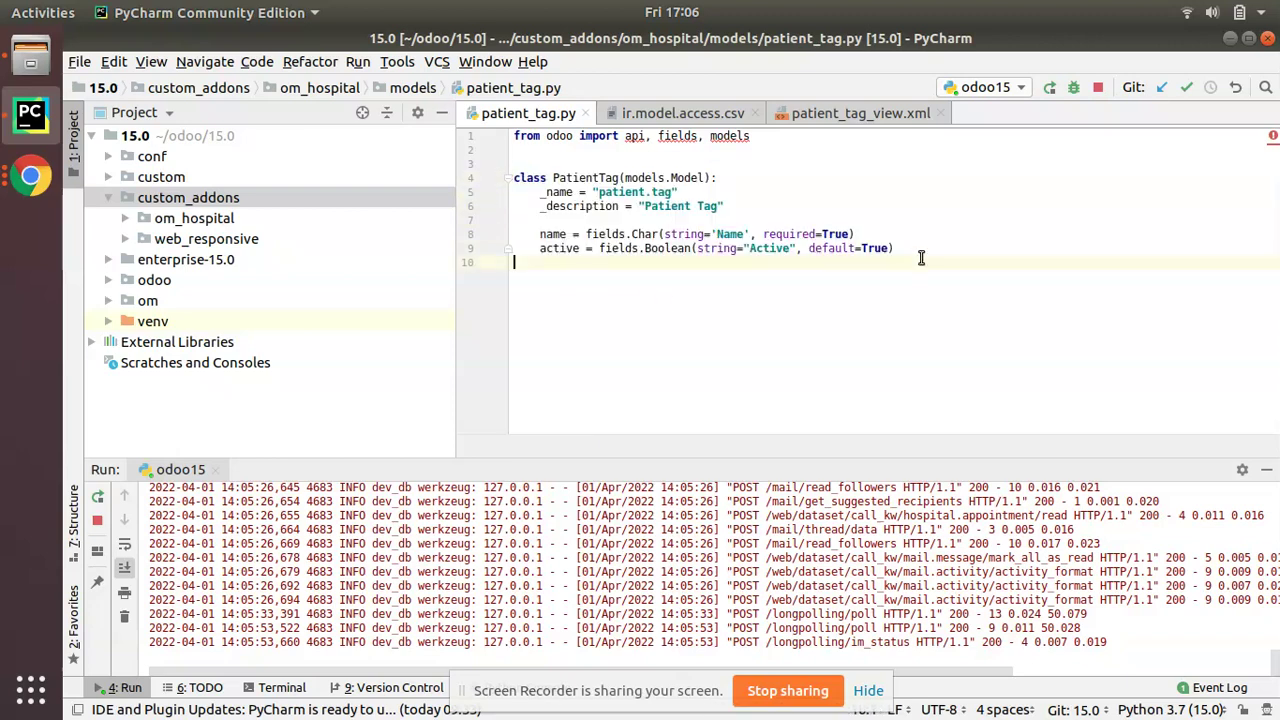
left_click_drag(921, 250, 498, 118)
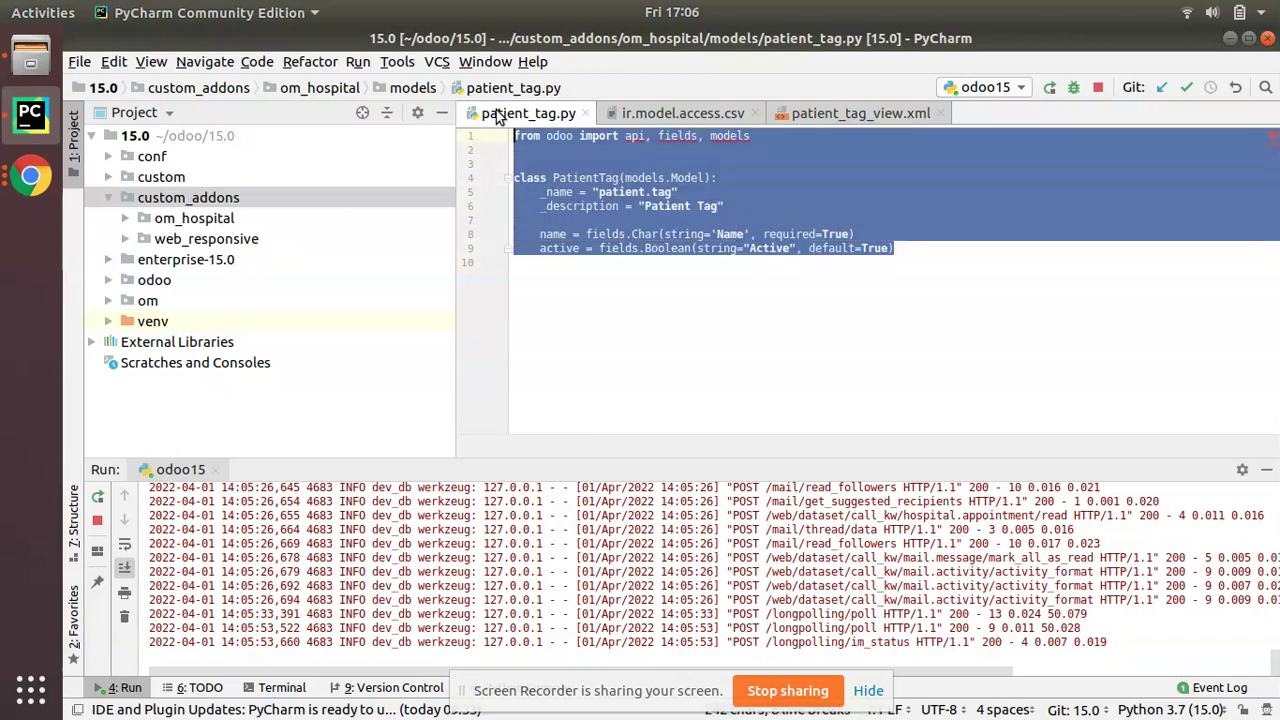
Step: Check the patient_tag import in models/__init__.py and the model's active field
left_click(322, 100)
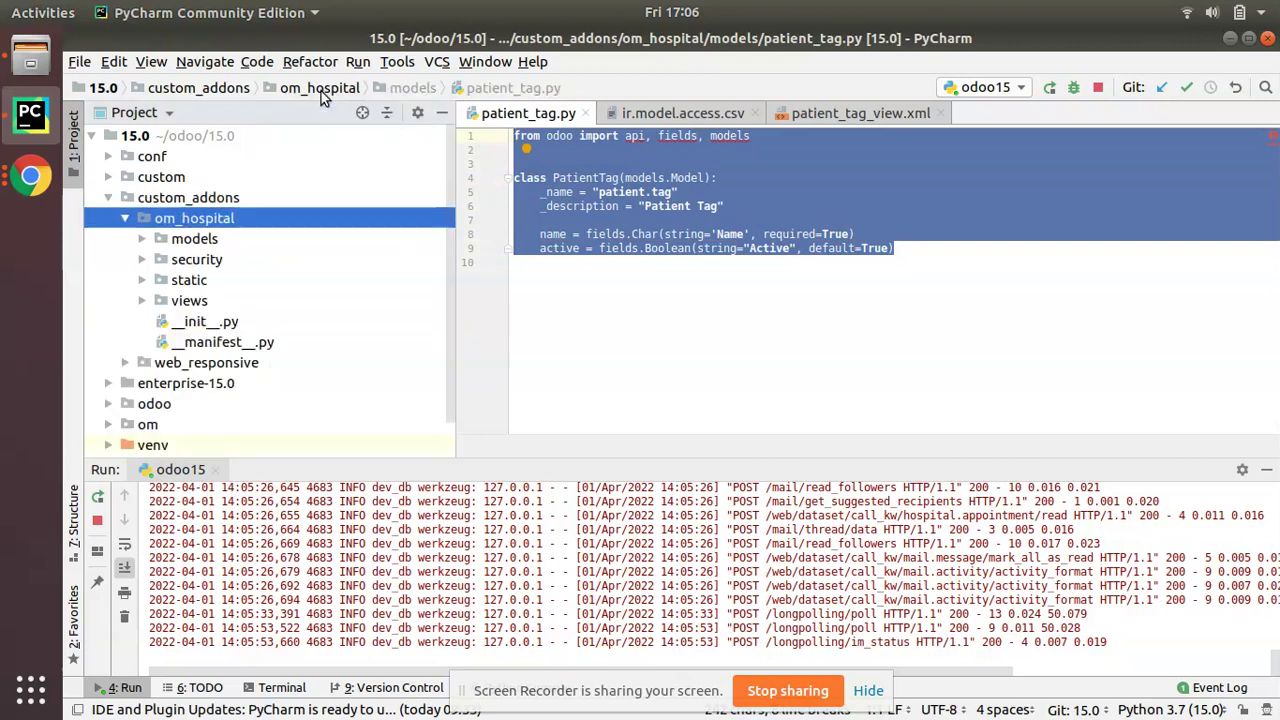
double_click(231, 240)
double_click(234, 261)
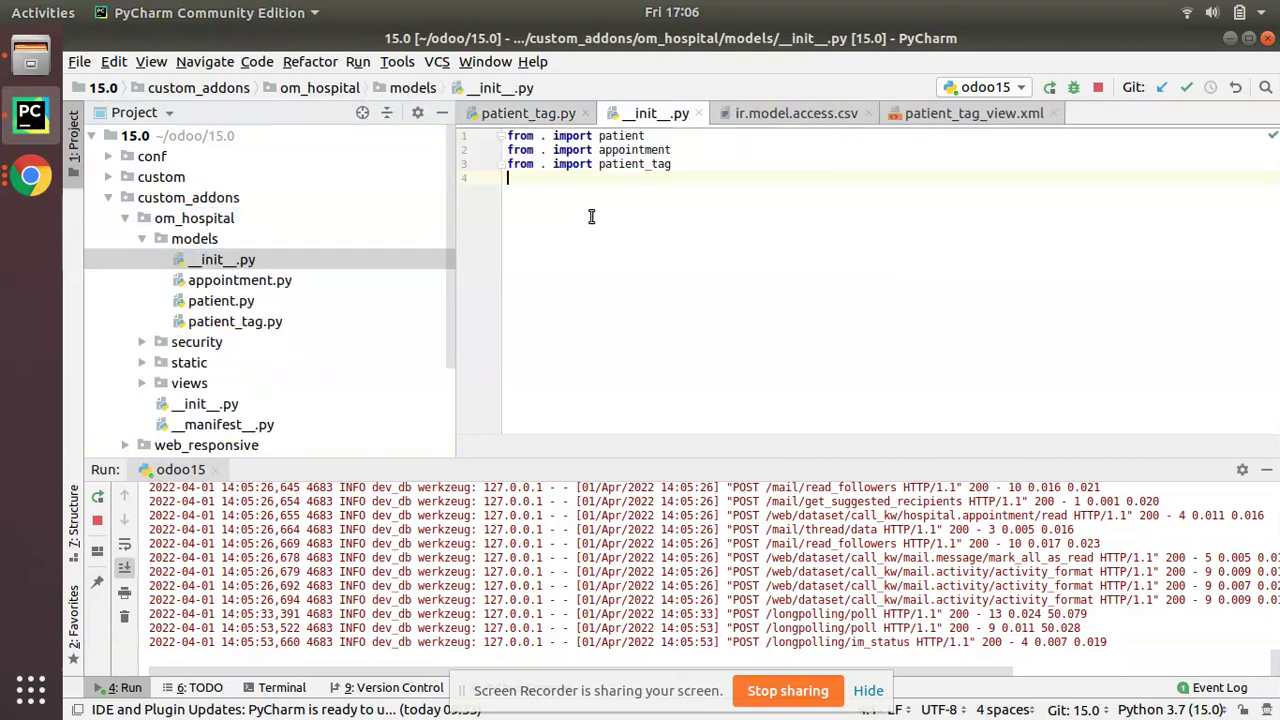
double_click(590, 151)
left_click(592, 165)
key("ctrl+a")
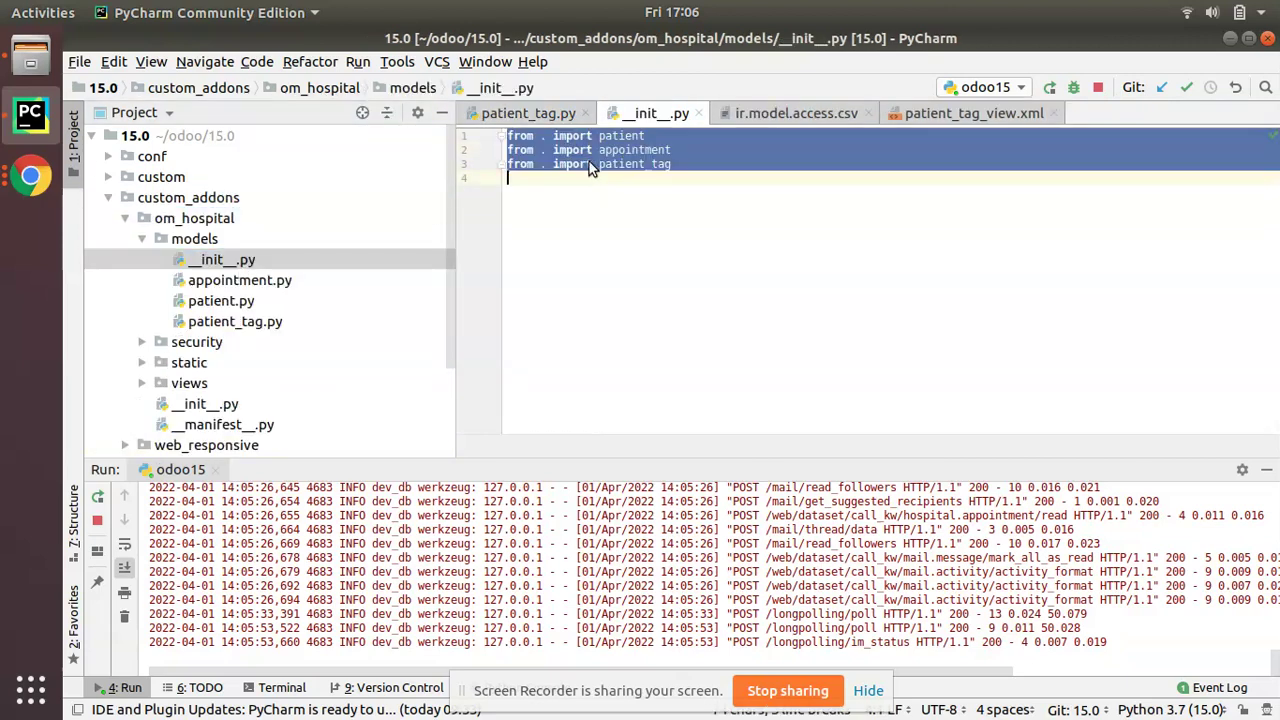
triple_click(589, 163)
left_click(600, 164, "ctrl")
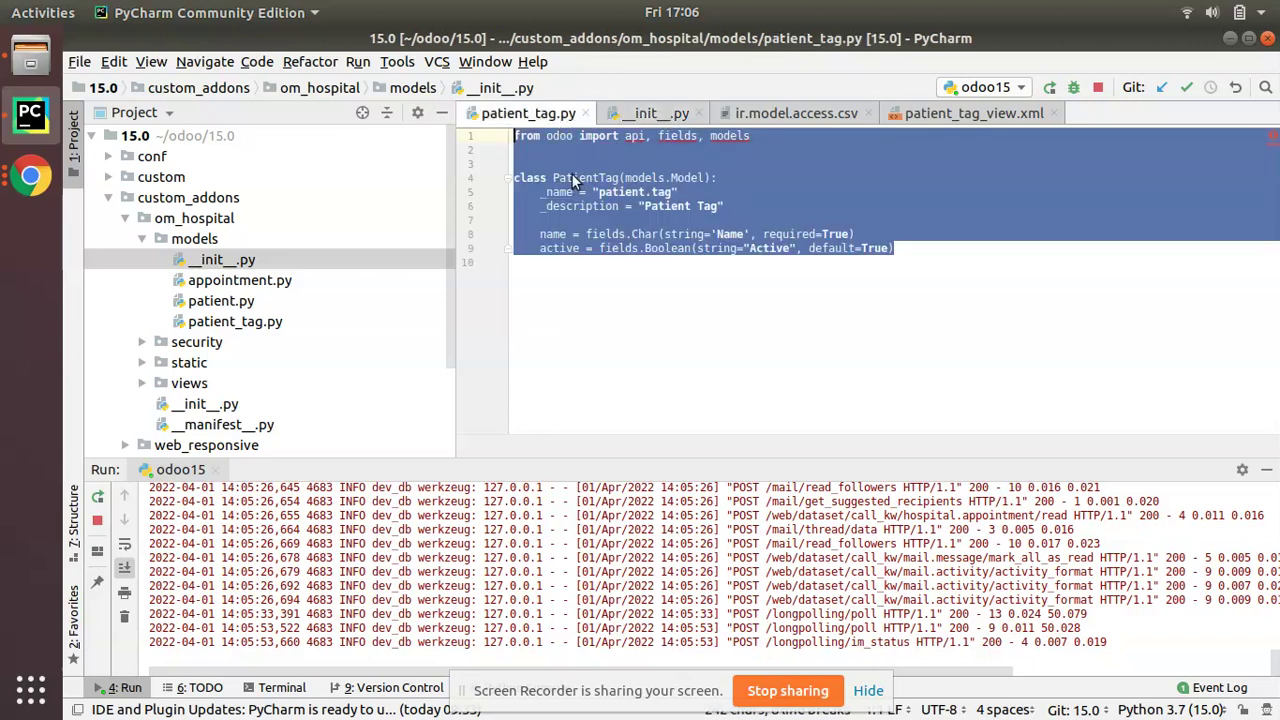
left_click(583, 250)
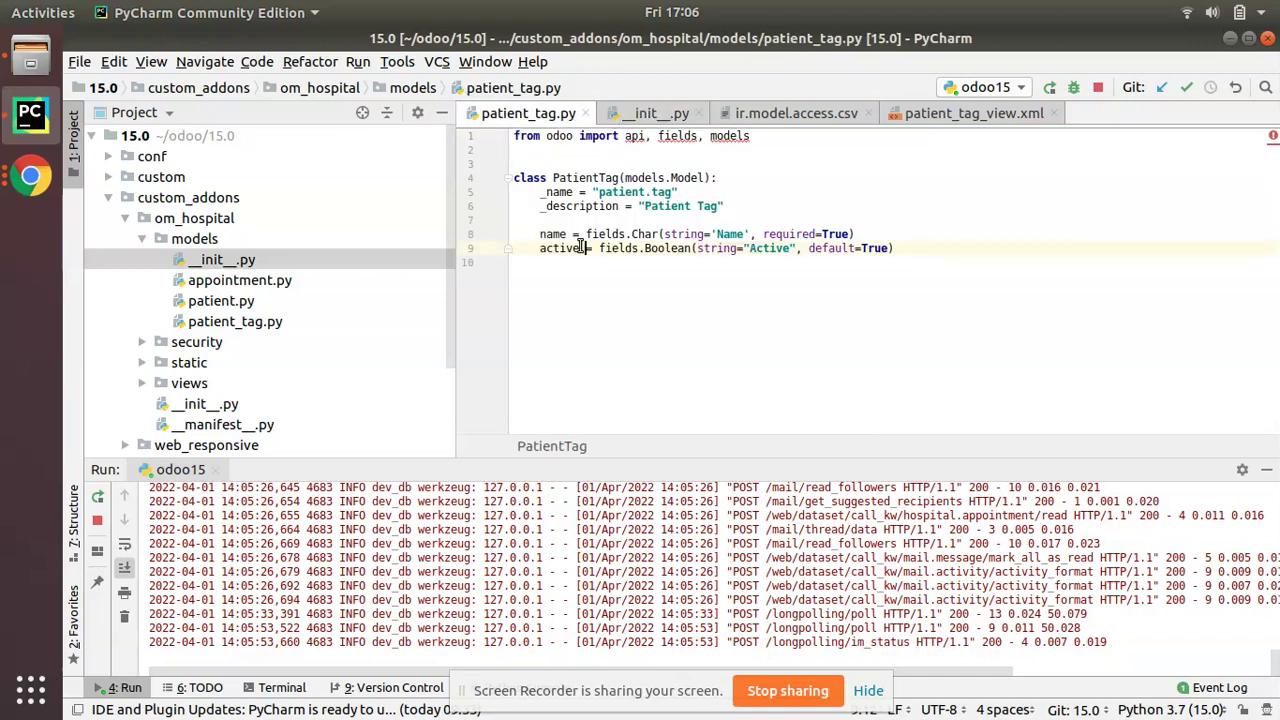
Step: Inspect the patient_tag access rule in security/ir.model.access.csv and expand the views folder
left_click(160, 241)
double_click(160, 241)
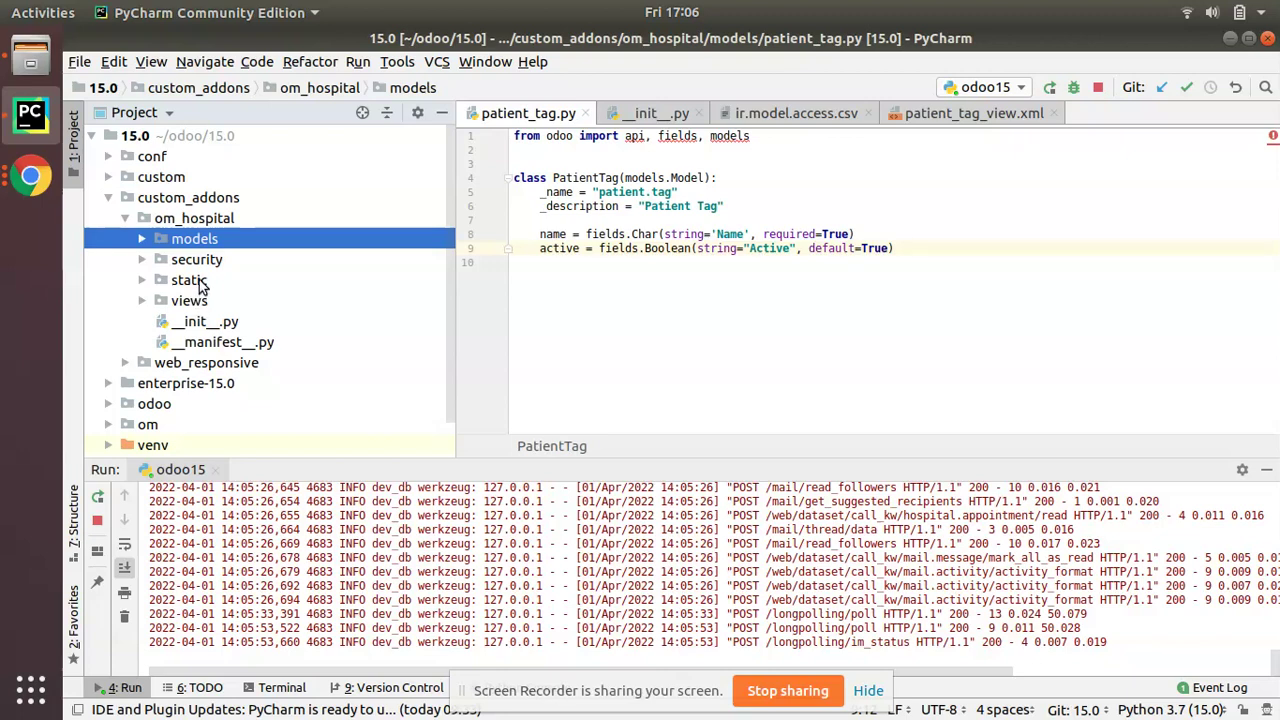
double_click(200, 283)
left_click(213, 305)
double_click(205, 262)
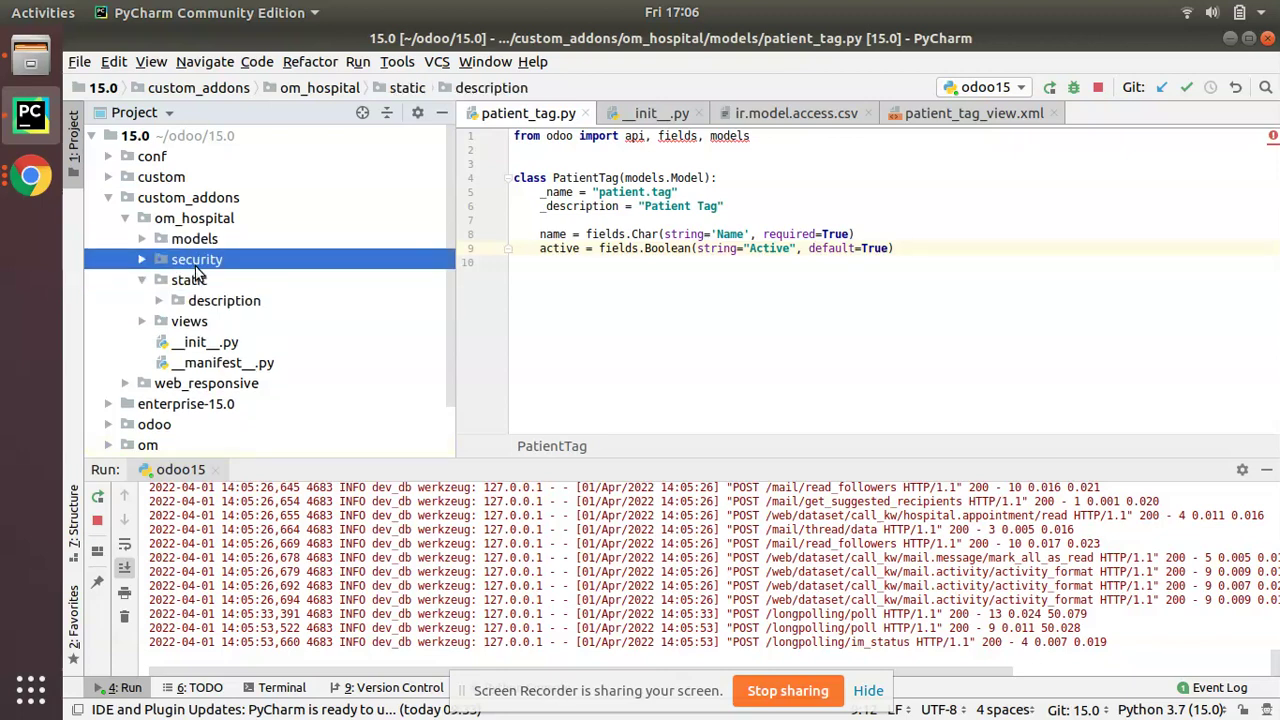
left_click(213, 283)
double_click(213, 289)
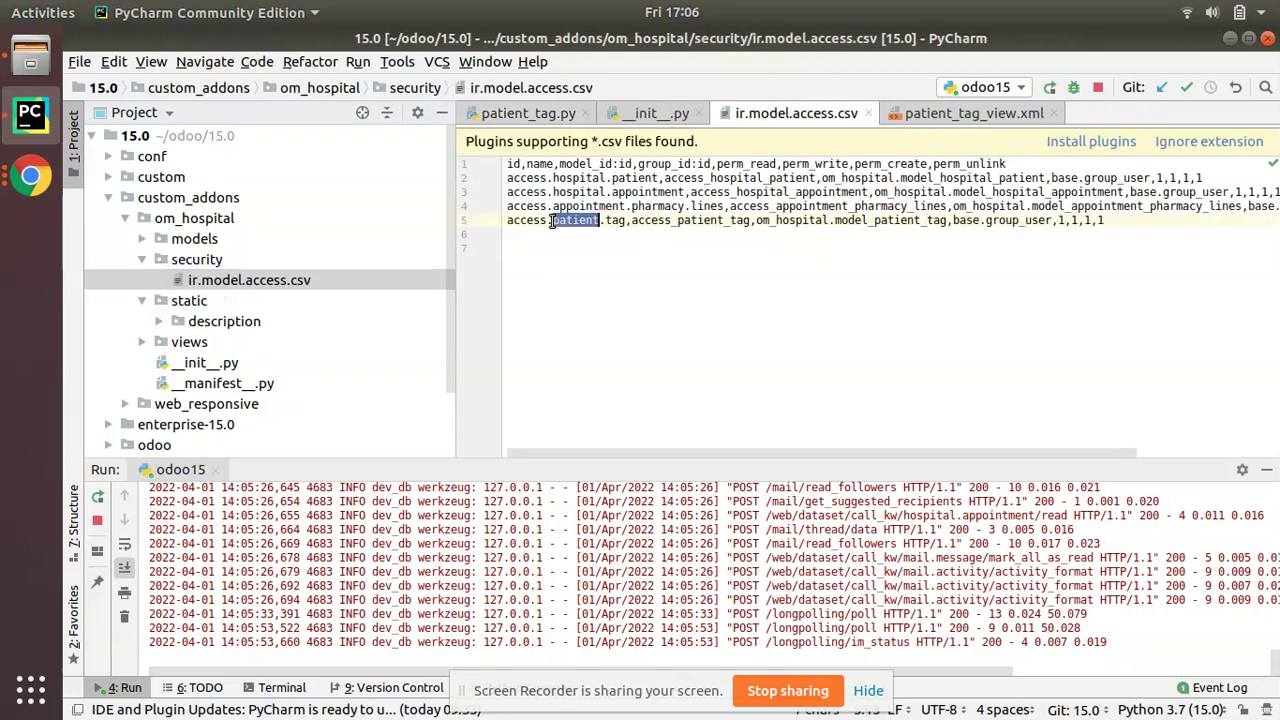
key("ctrl+w")
key("ctrl+w")
left_click(142, 260)
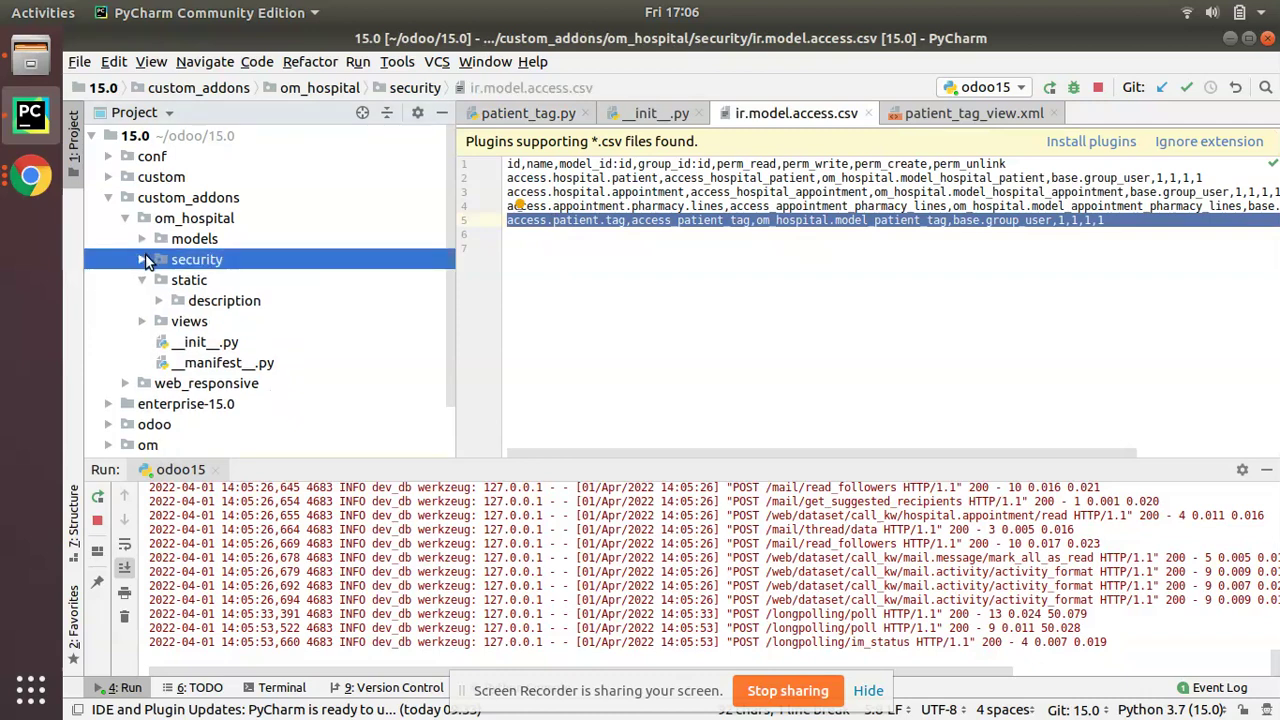
left_click(141, 281)
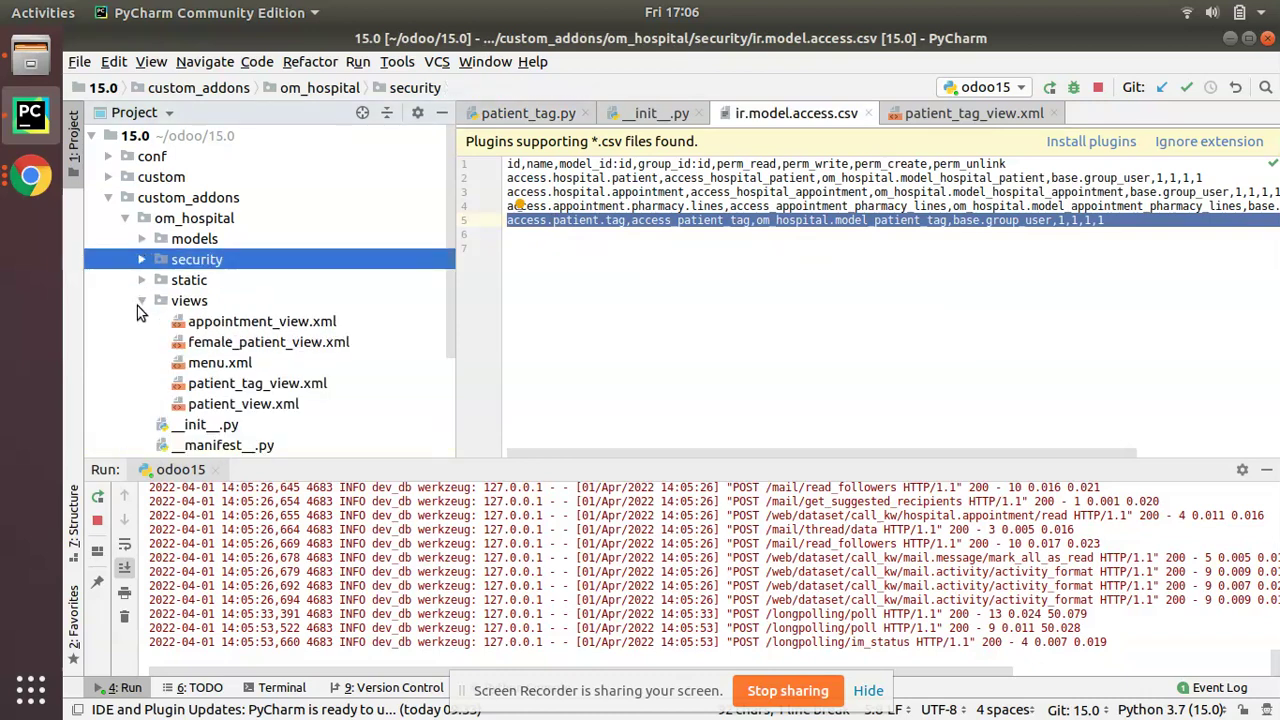
left_click(142, 301)
Step: Review the tag tree view record and Tags menuitem in patient_tag_view.xml
double_click(241, 390)
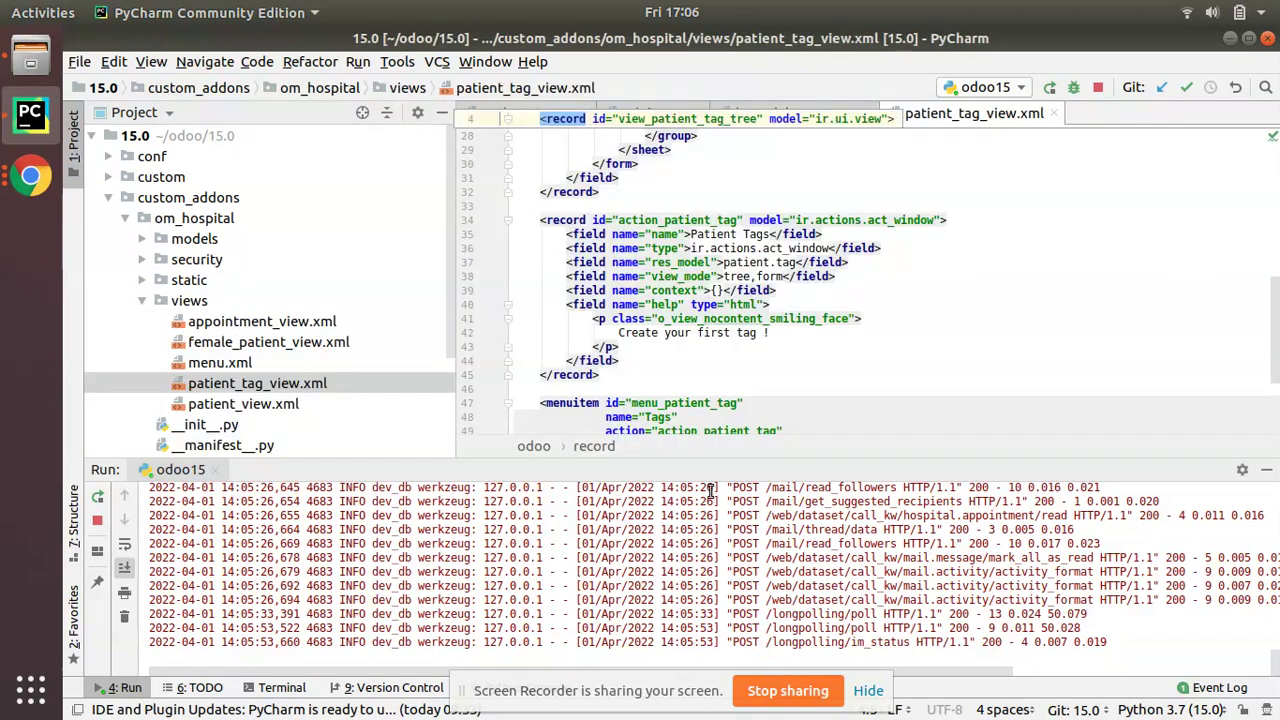
left_click_drag(700, 461, 770, 670)
scroll(681, 293, "up", 7)
scroll(681, 293, "up", 1)
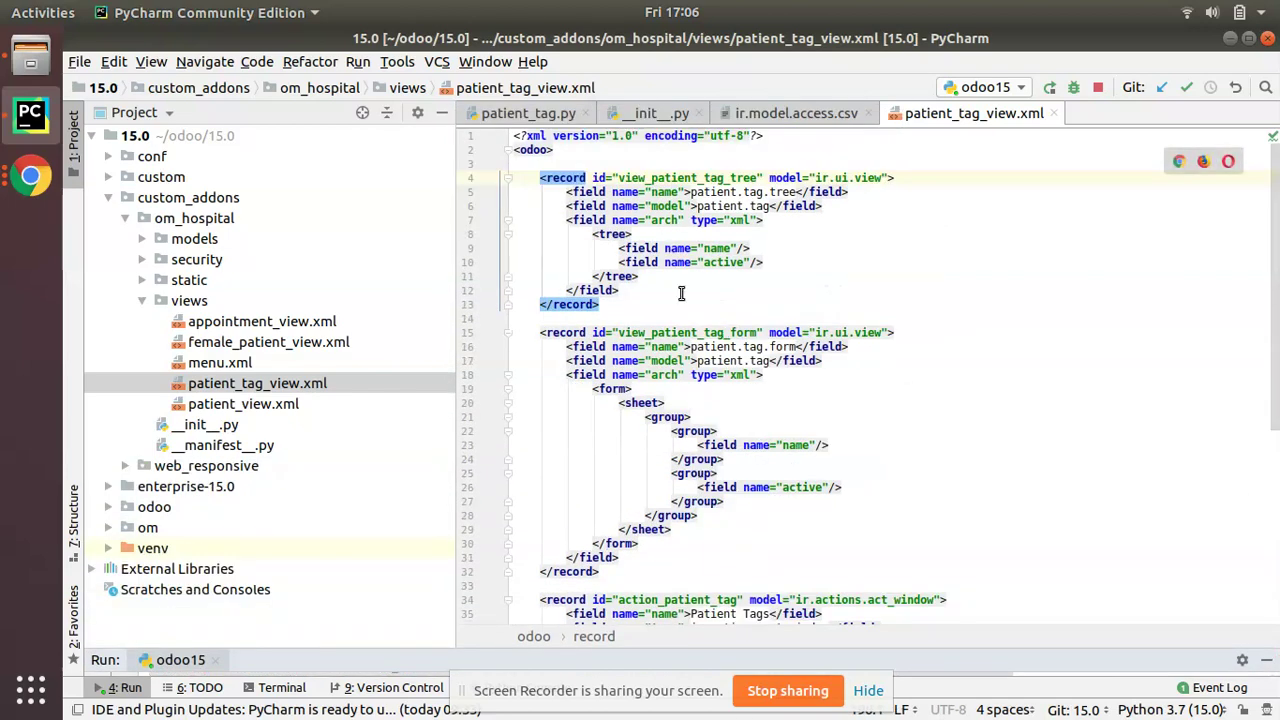
left_click_drag(540, 178, 636, 304)
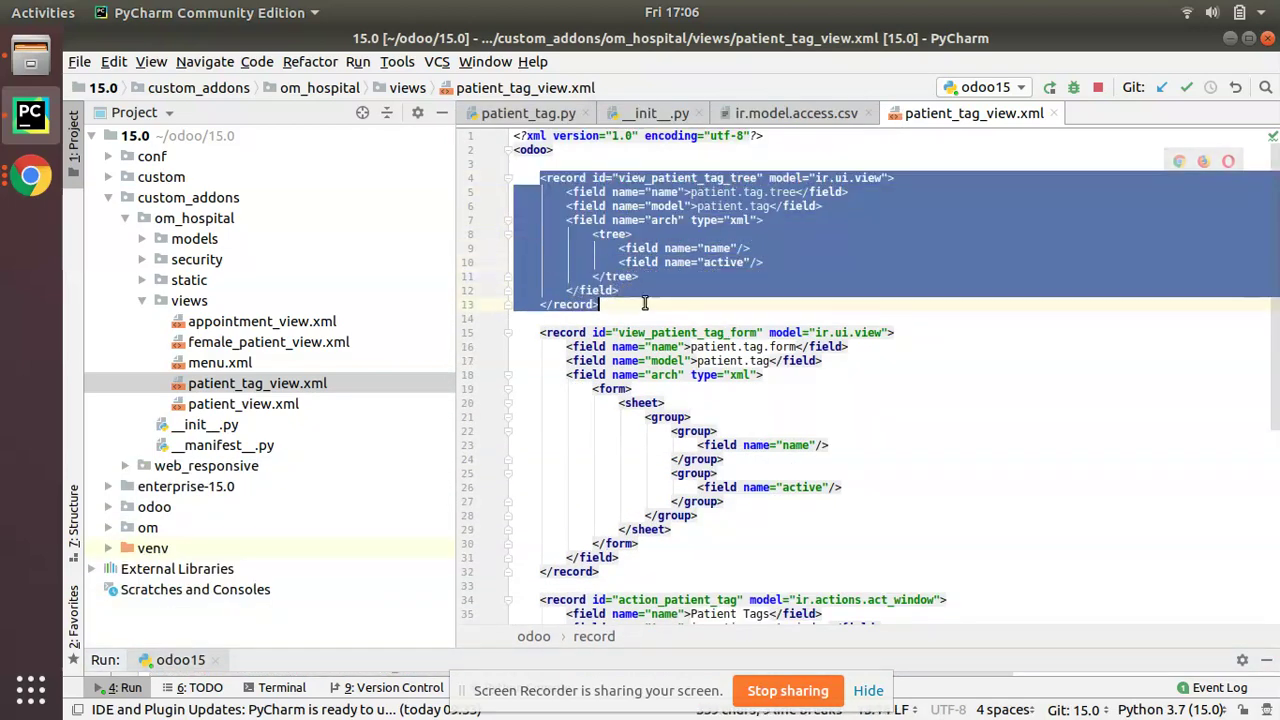
scroll(636, 304, "down", 4)
left_click_drag(540, 163, 647, 408)
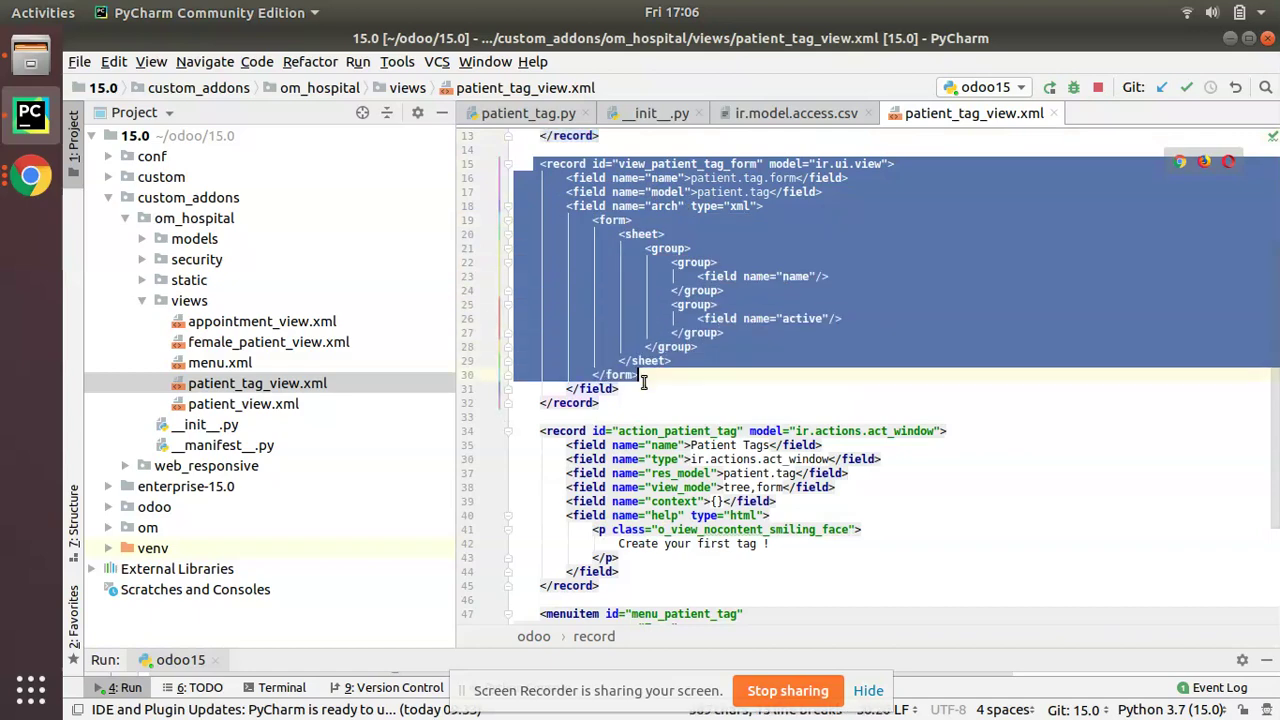
scroll(540, 360, "down", 2)
scroll(586, 508, "down", 1)
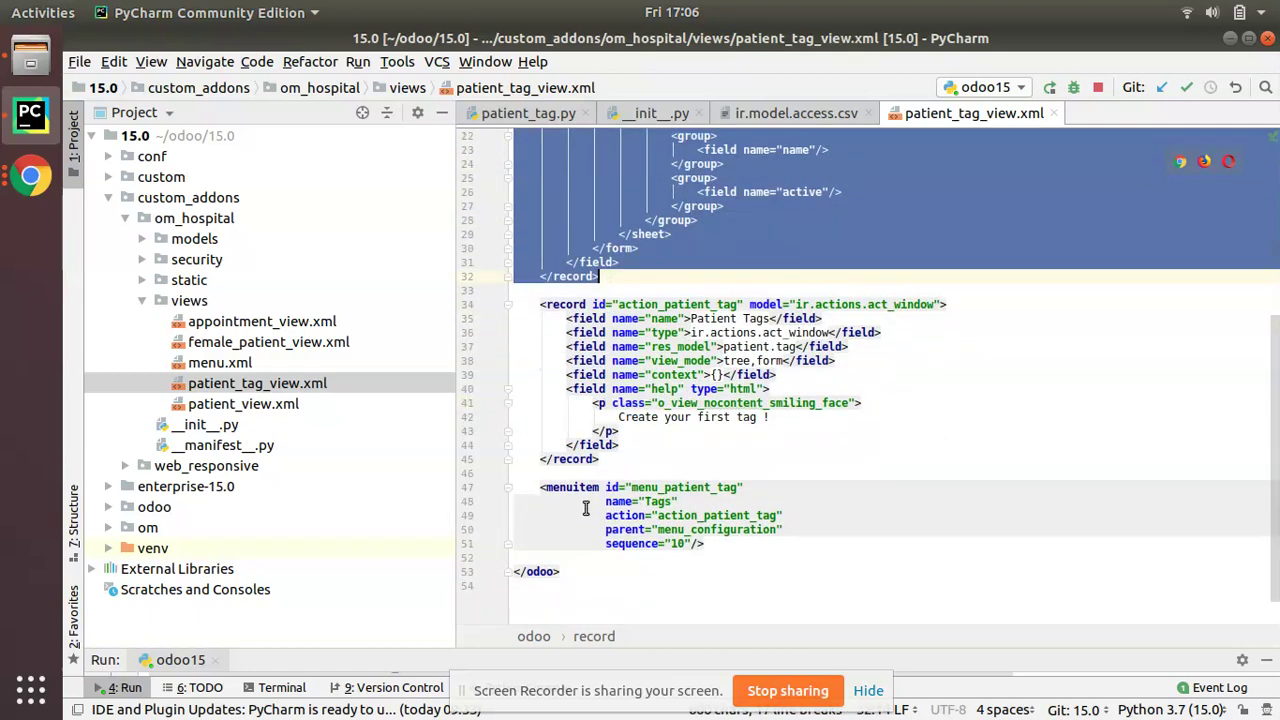
left_click_drag(545, 484, 730, 557)
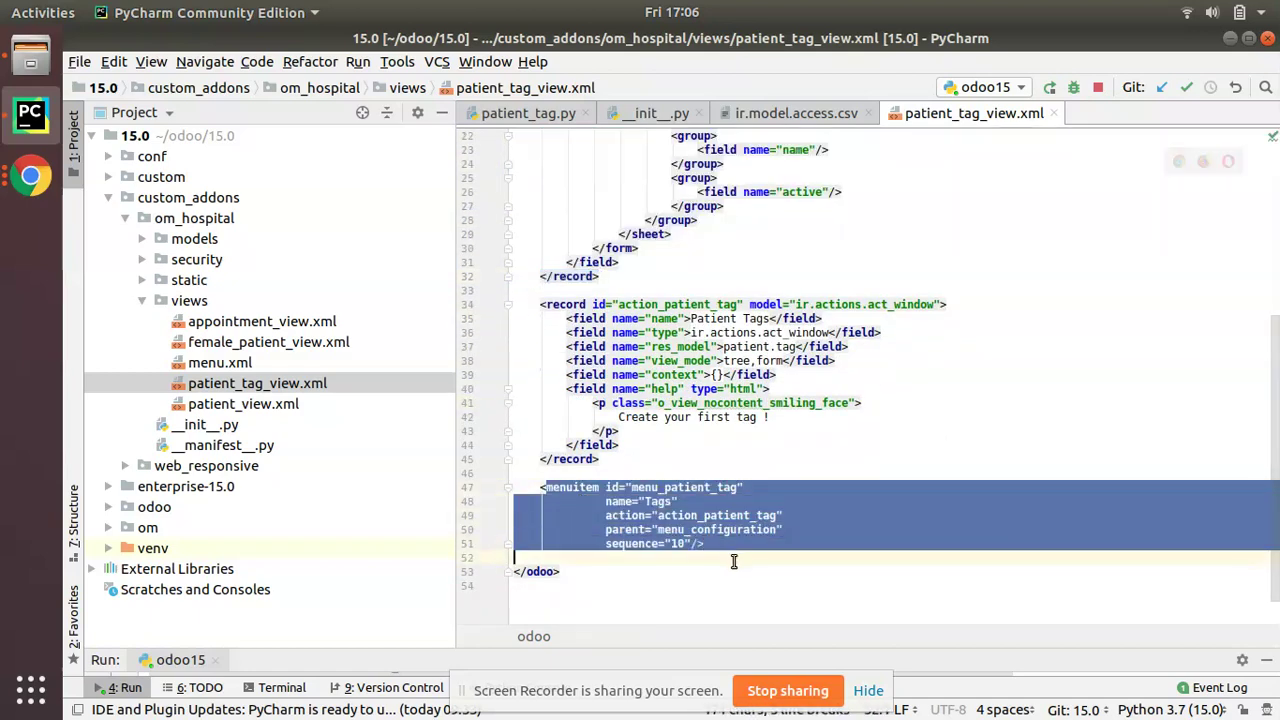
Step: Set the menu_configuration sequence in menu.xml to 10 and fix its line indentation
left_click(245, 365)
double_click(245, 365)
left_click(540, 387)
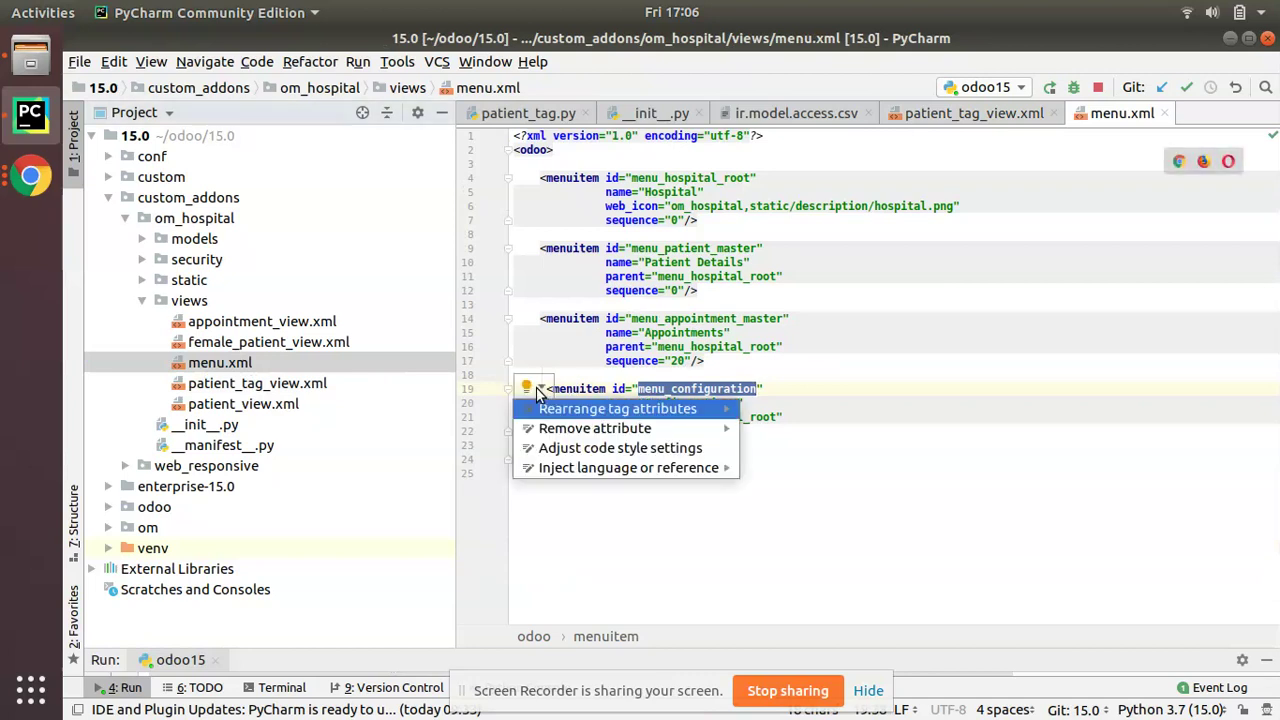
left_click(563, 366)
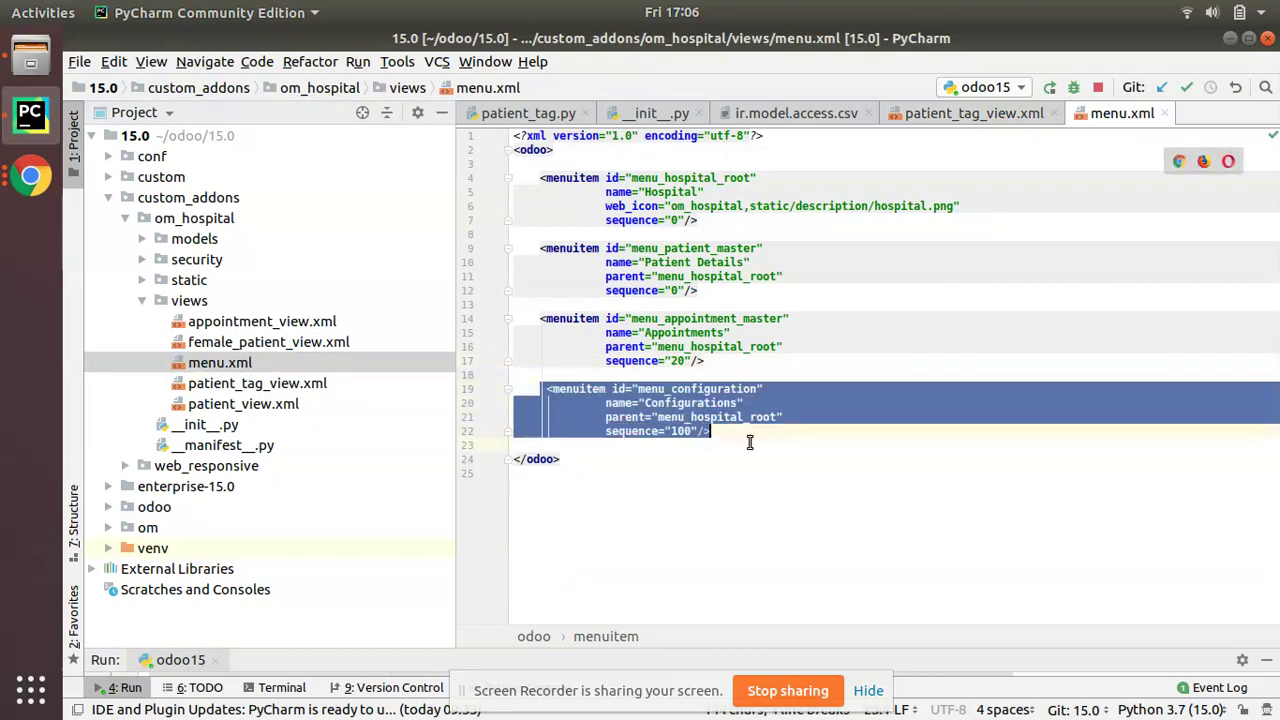
left_click_drag(543, 383, 808, 457)
left_click(806, 459)
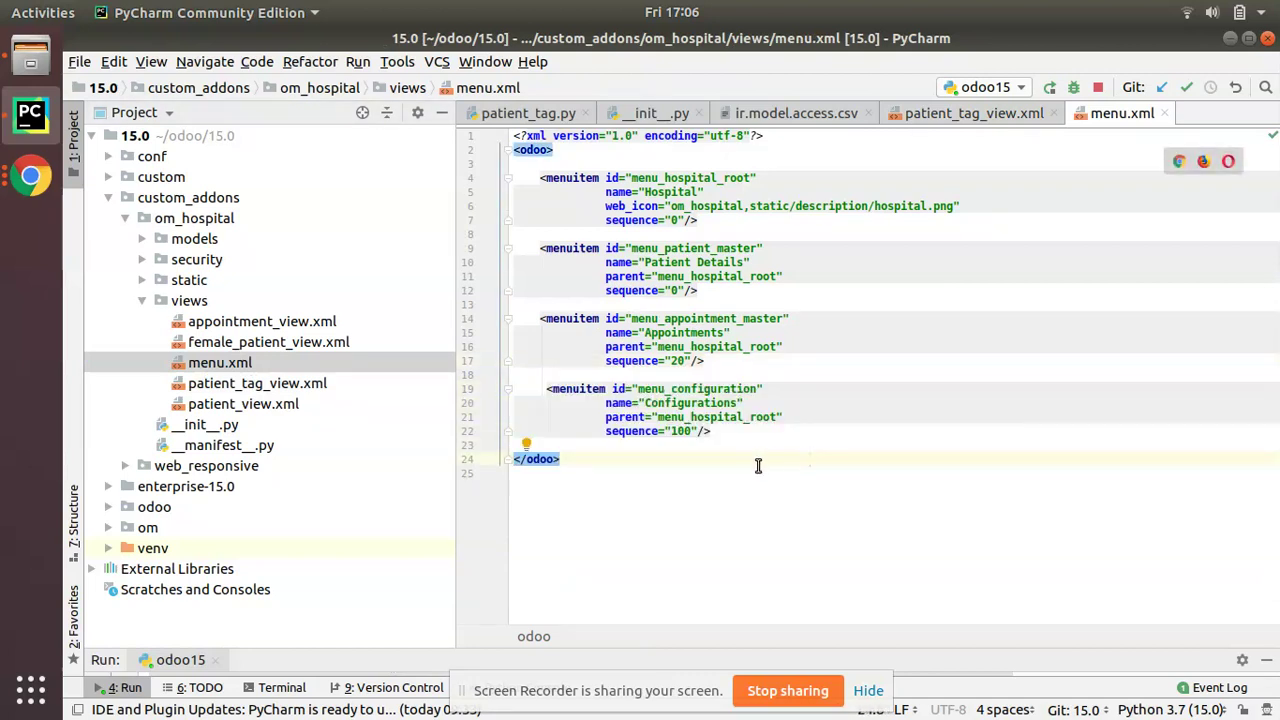
type("zz")
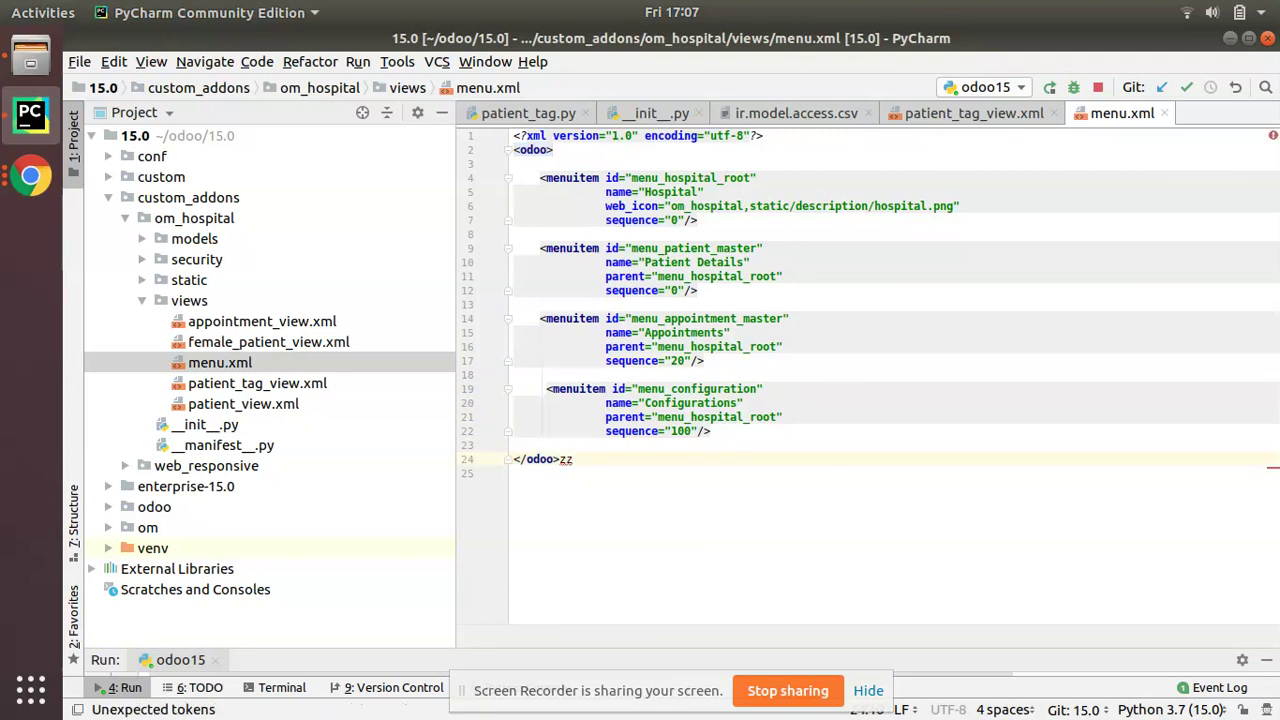
key("ctrl+z")
key("ctrl+z")
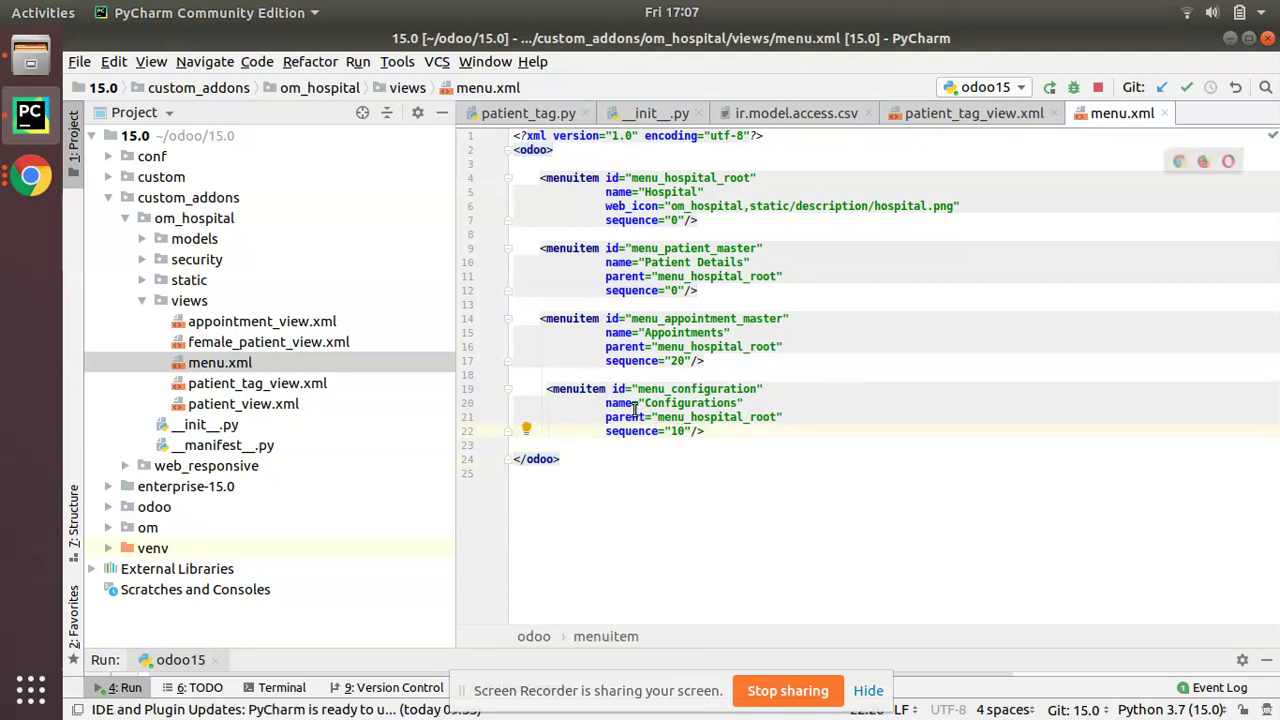
left_click(546, 388)
key("BackSpace")
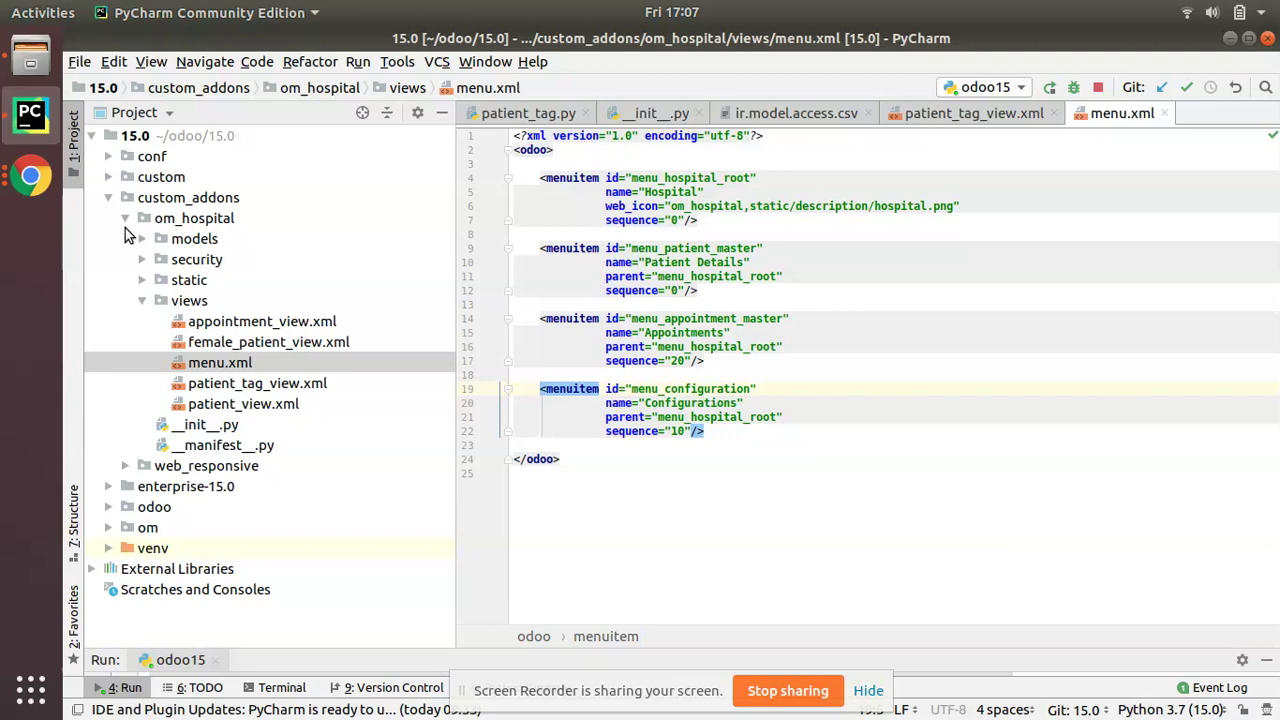
Step: Create and save a Patient Tag named VIP from Configurations > Patient Tag in Odoo
left_click(30, 176)
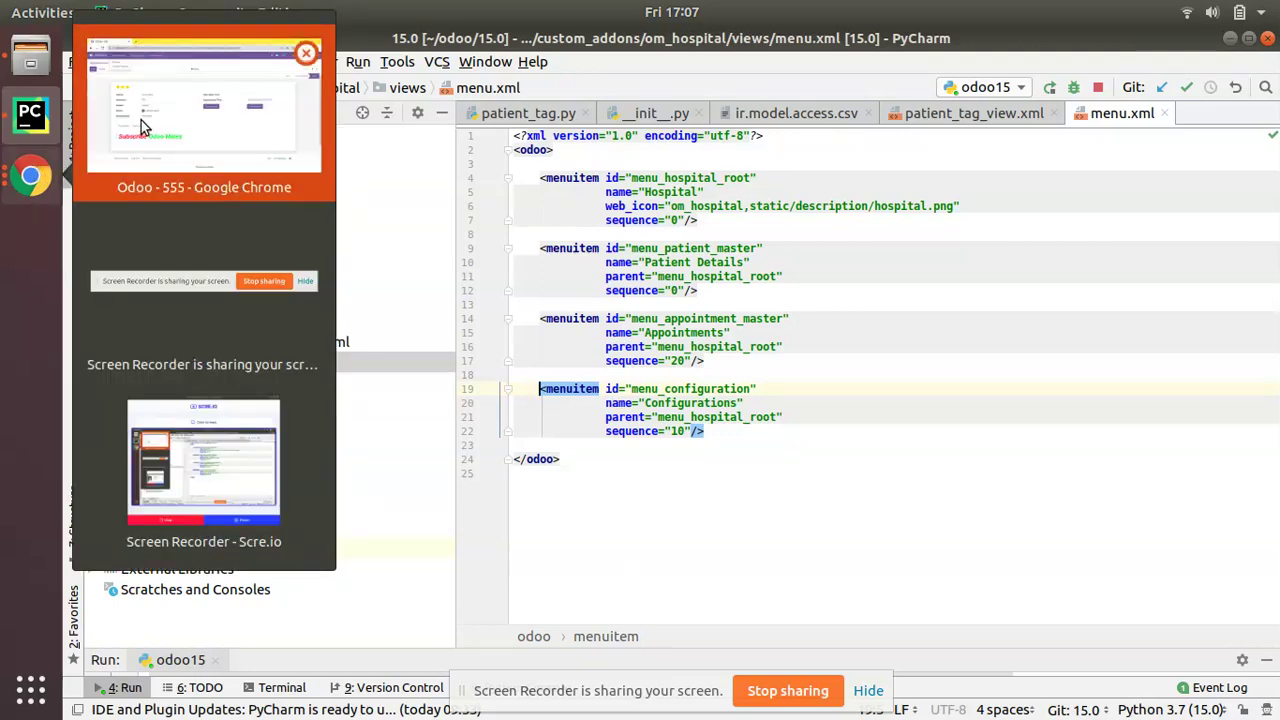
left_click(141, 120)
left_click(385, 170)
left_click(417, 128)
left_click(405, 152)
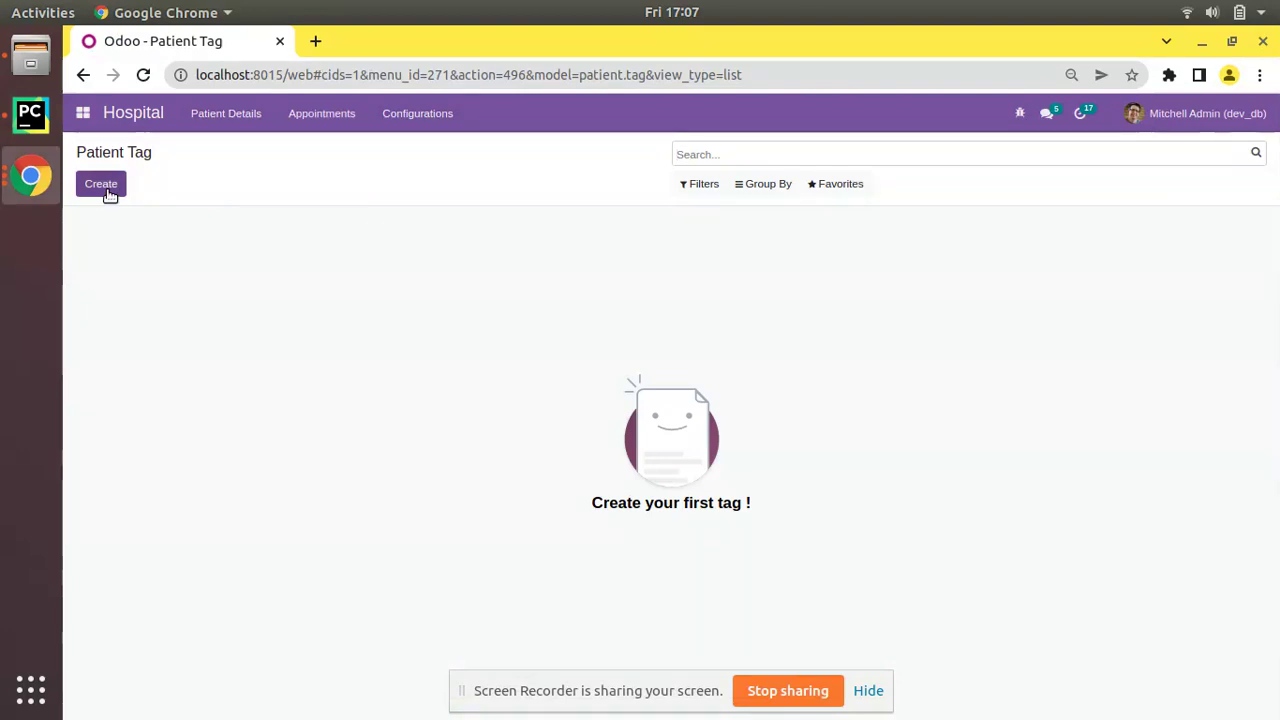
left_click(101, 184)
type("VIP")
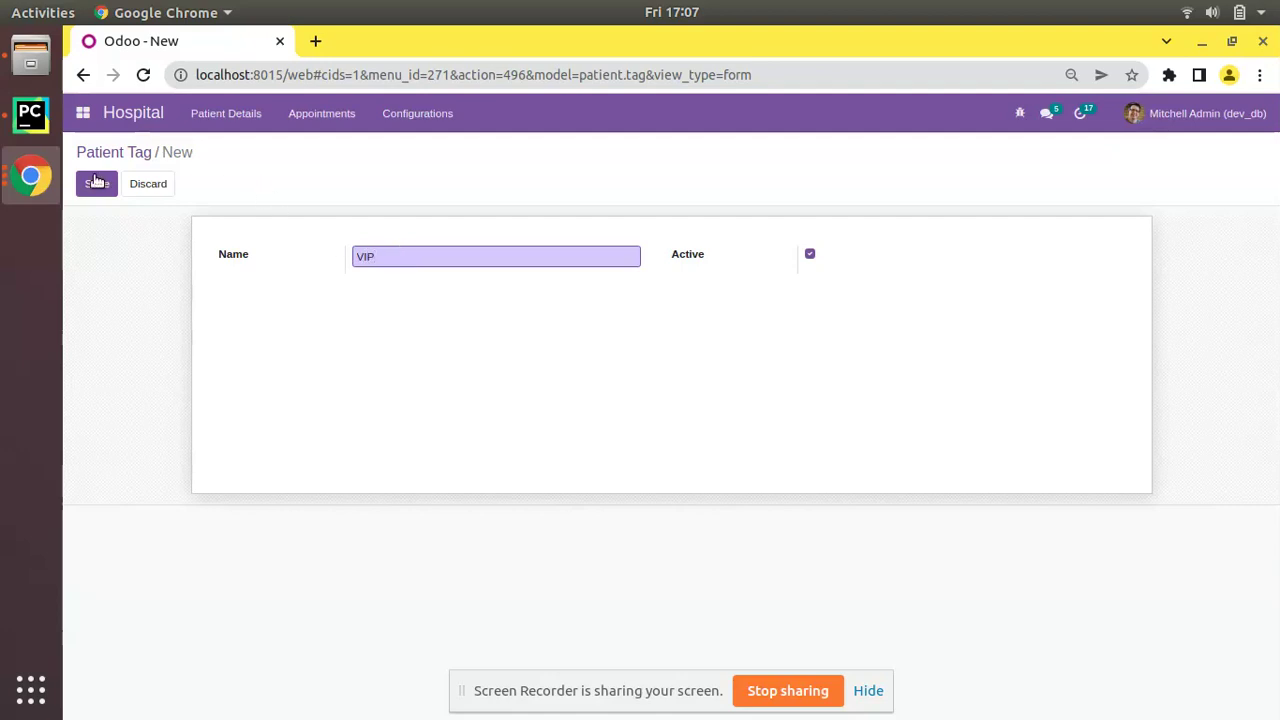
left_click(97, 184)
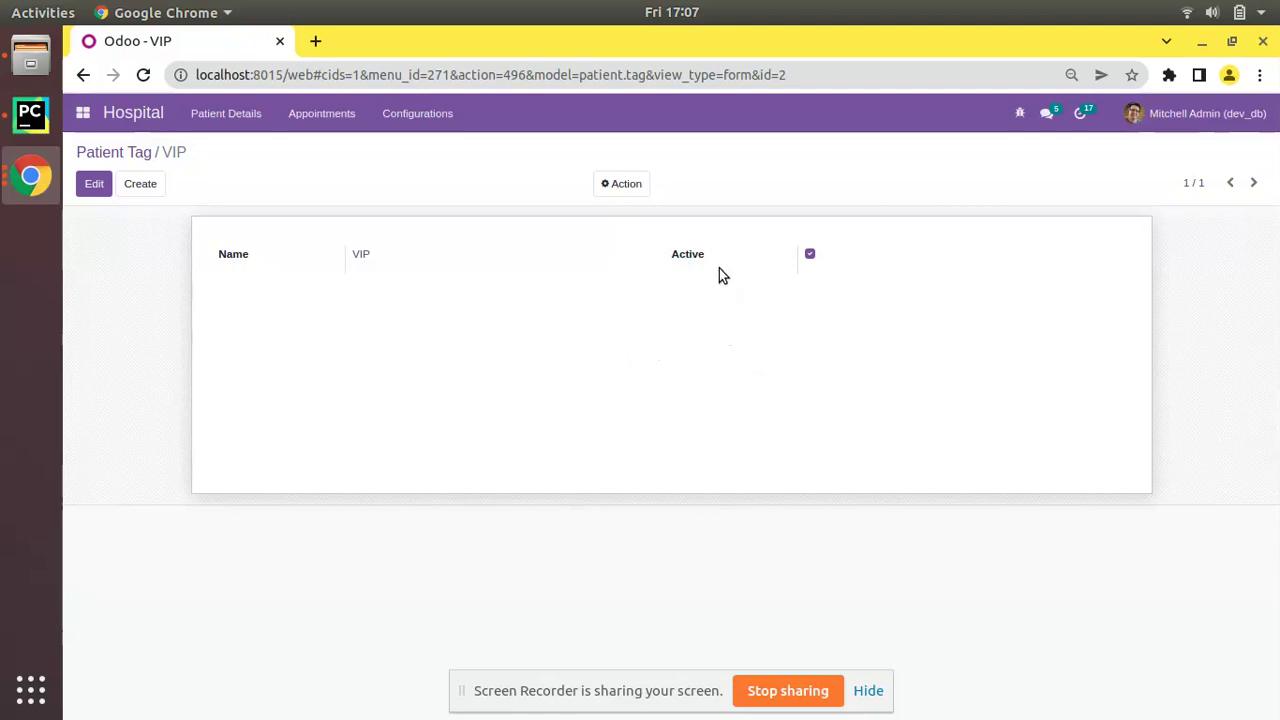
left_click(30, 115)
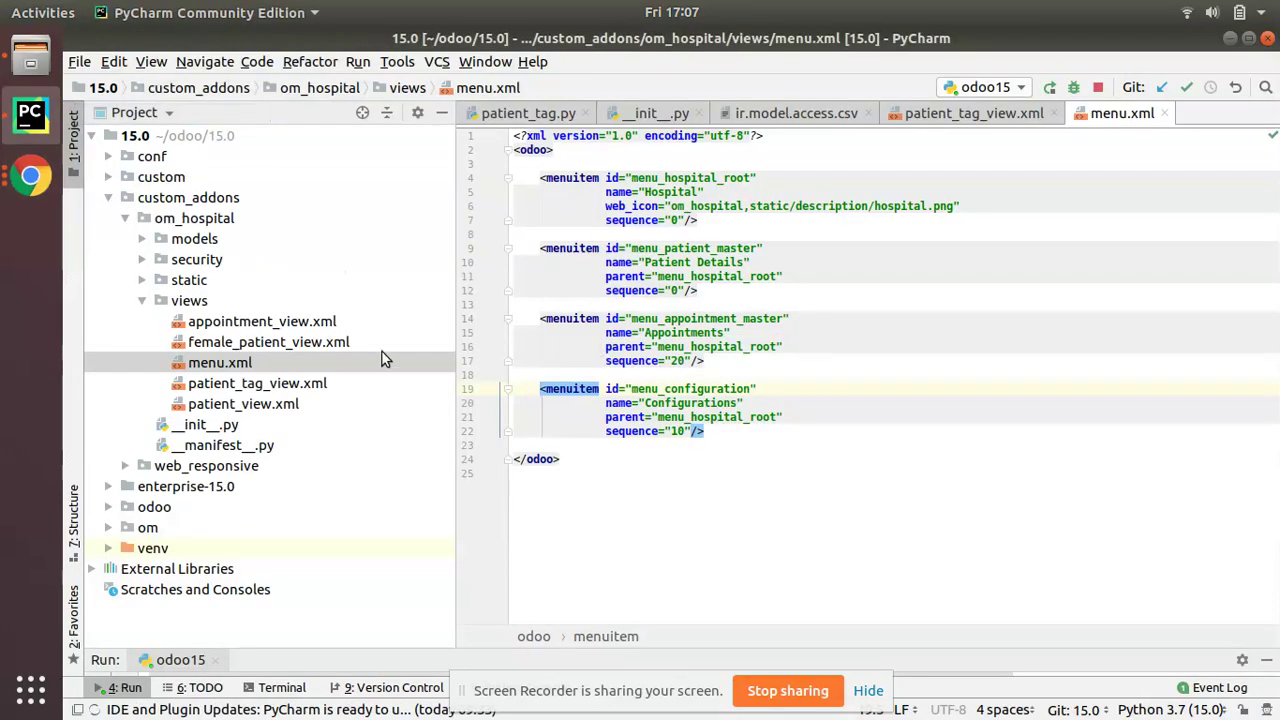
Step: Add widget="boolean_toggle" to the active field in patient_tag_view.xml's form view
double_click(268, 388)
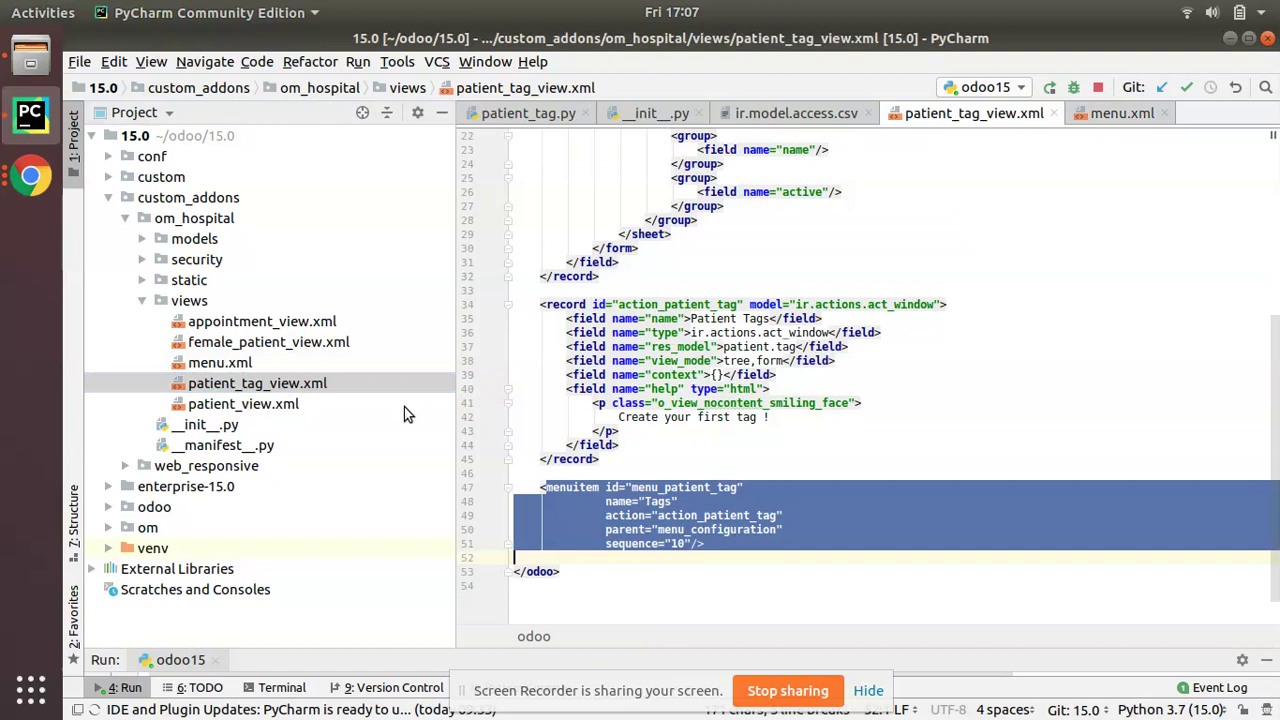
scroll(698, 312, "up", 2)
scroll(698, 312, "up", 2)
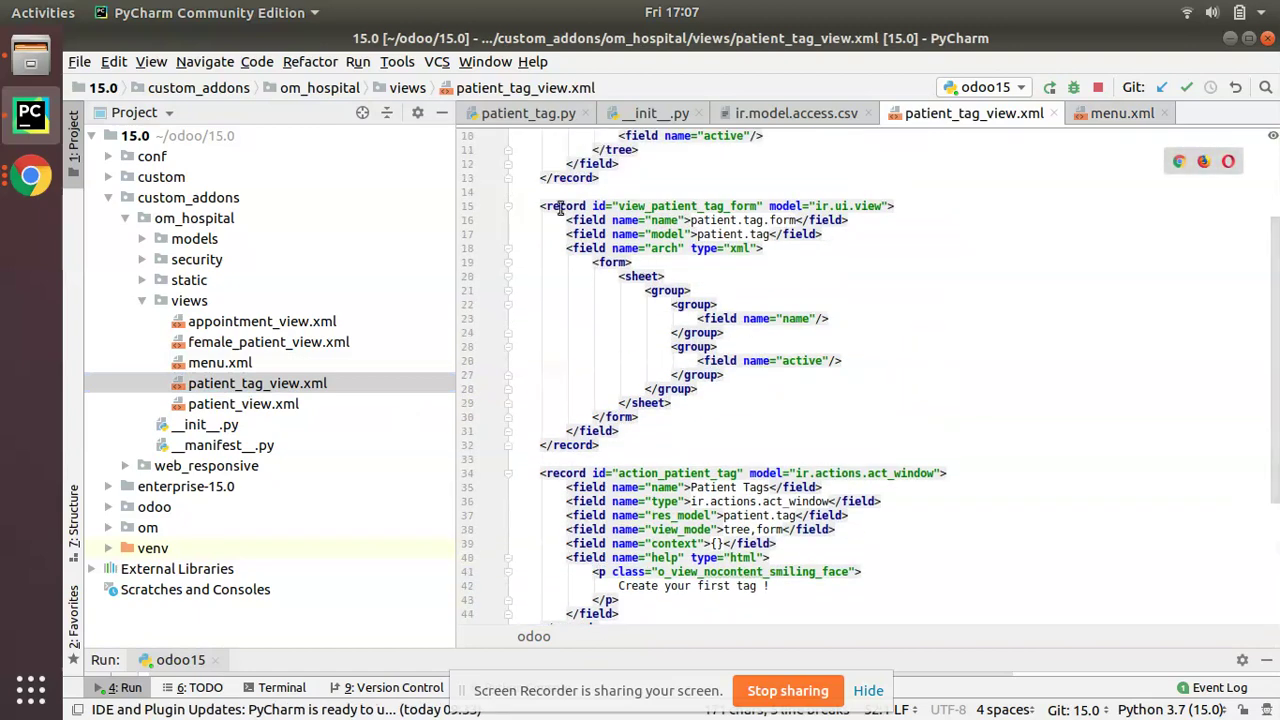
left_click_drag(540, 205, 620, 430)
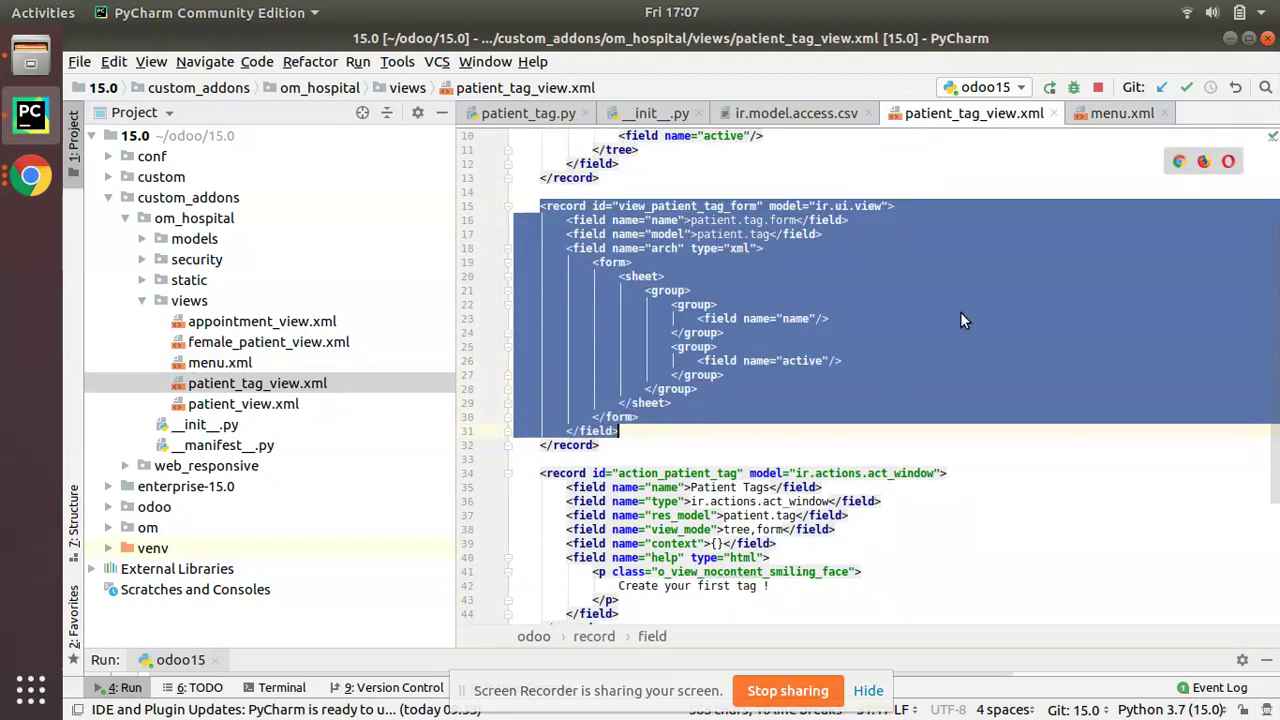
left_click(827, 362)
type("wi")
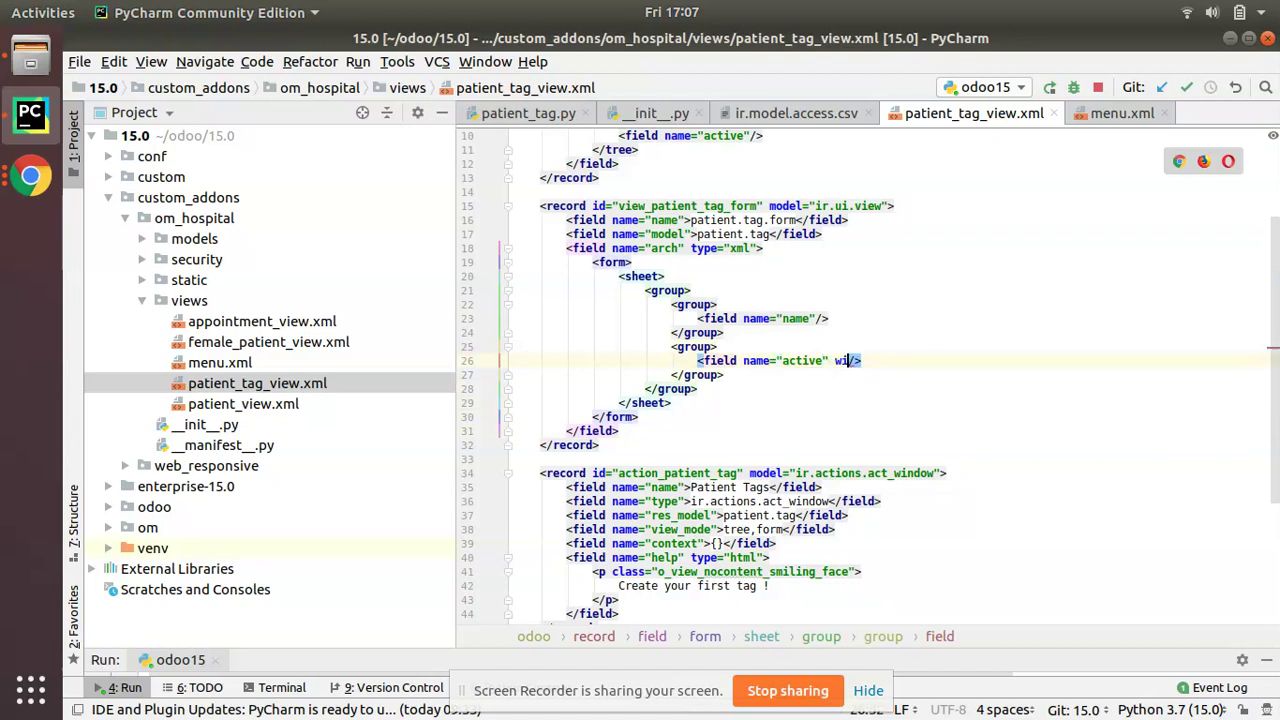
type("d")
type("get")
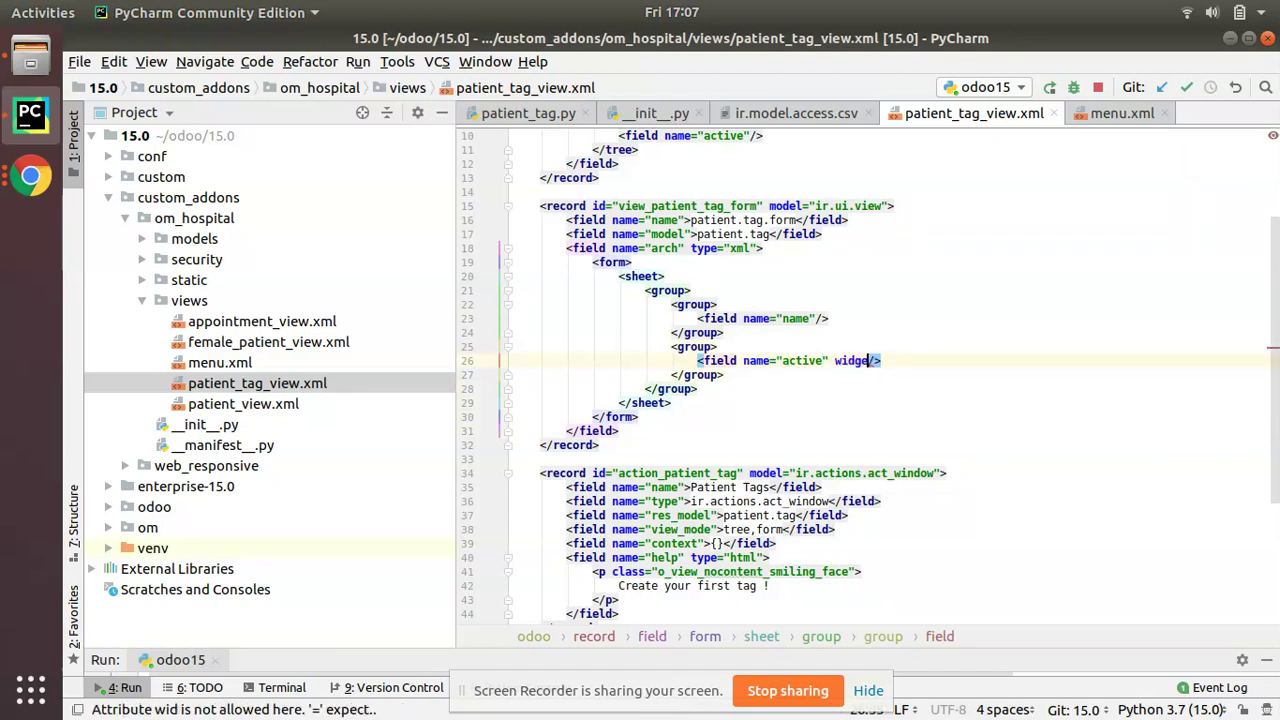
type("=\"boole")
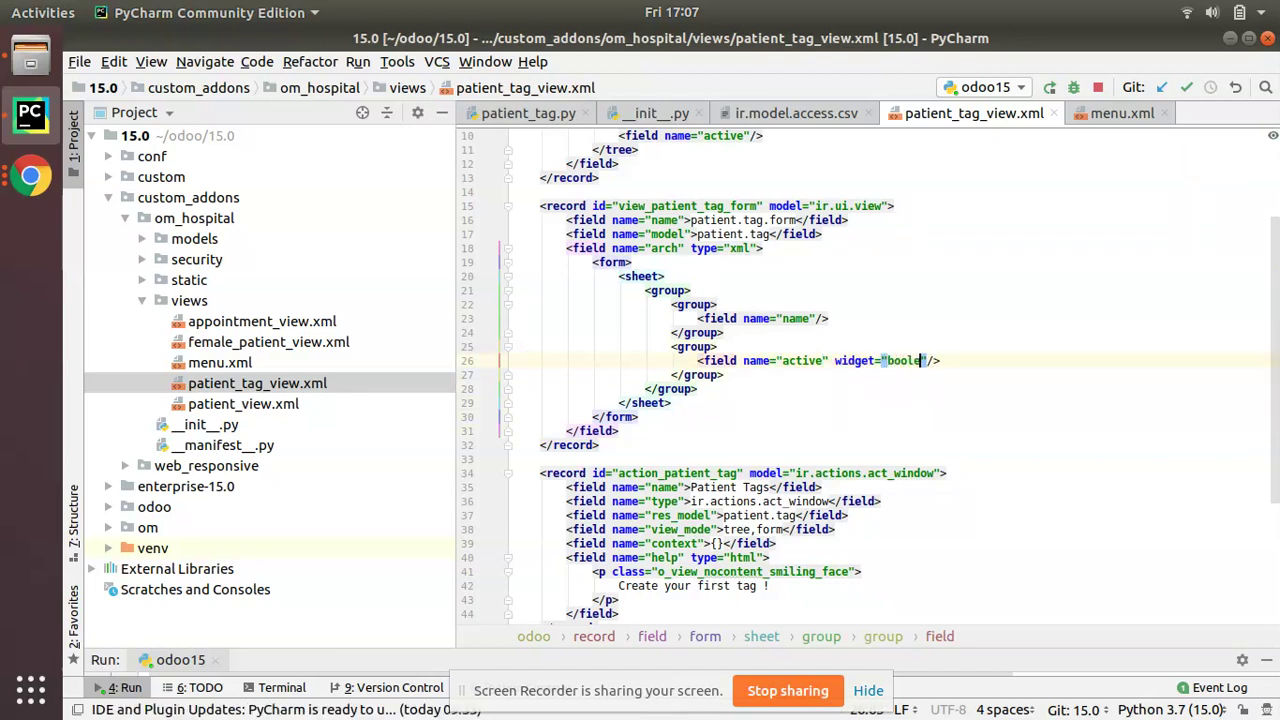
type("an")
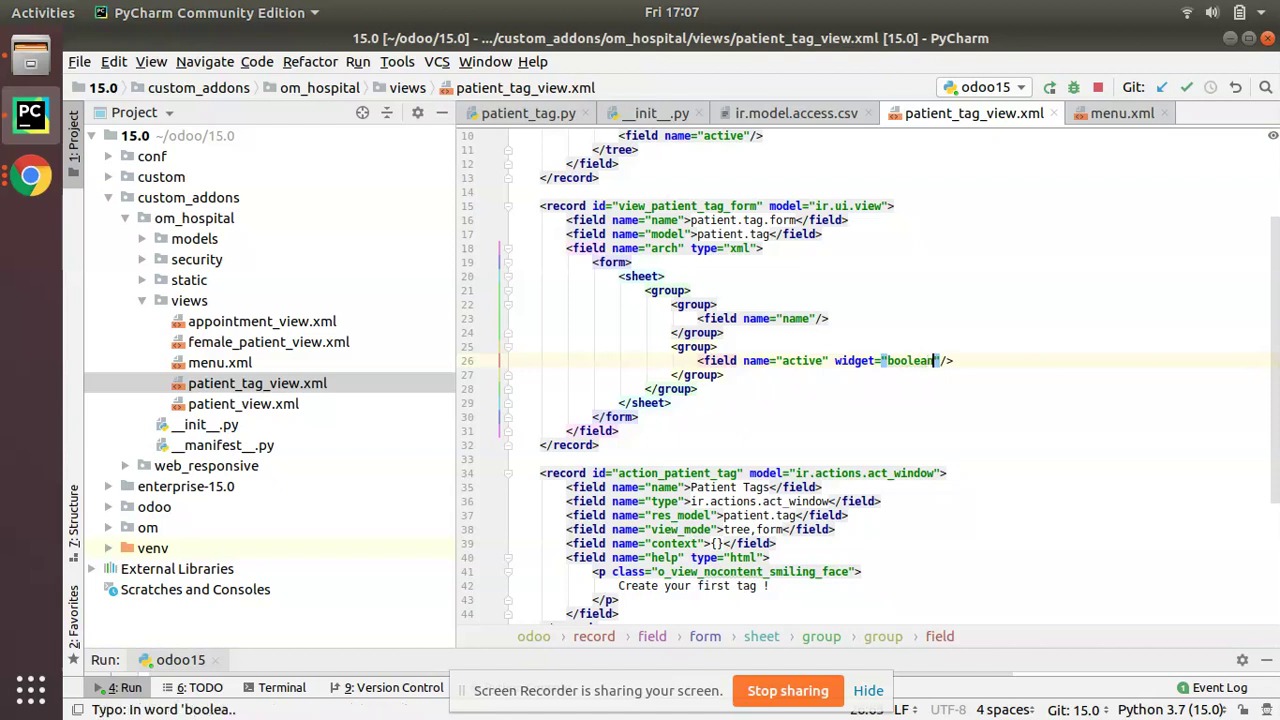
type("_toggl")
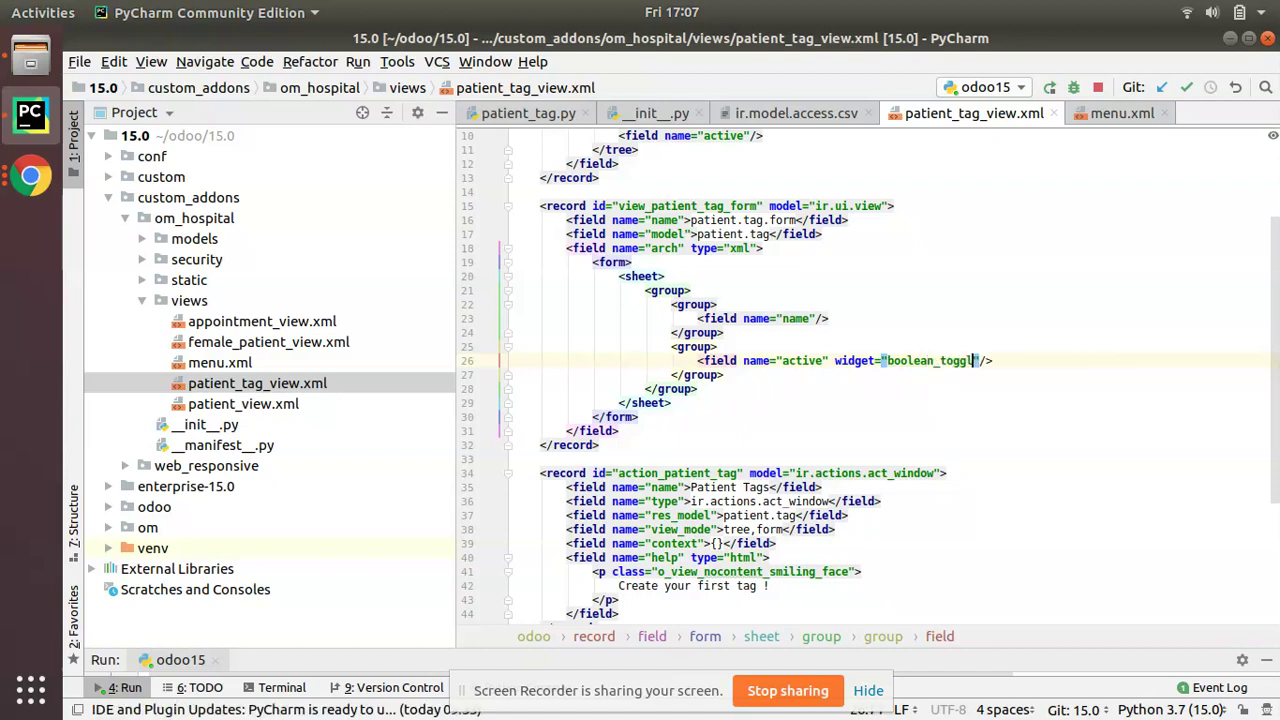
type("e")
left_click_drag(835, 360, 988, 360)
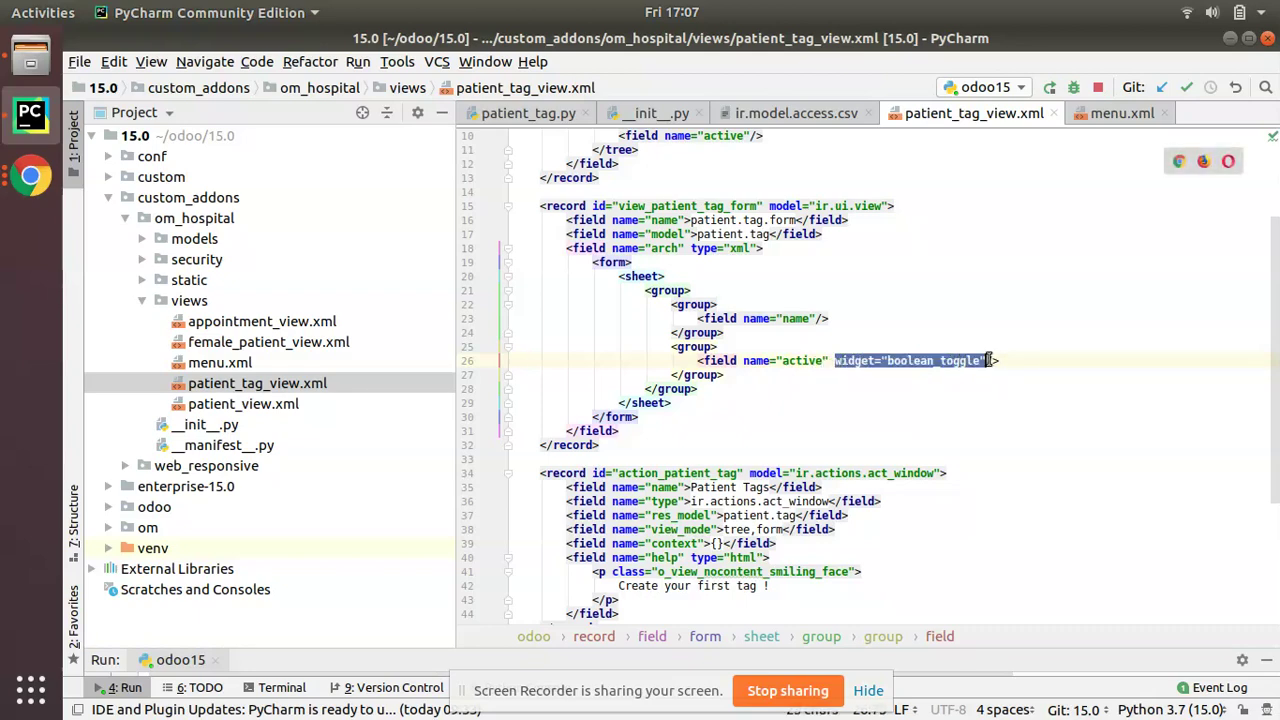
mouse_move(401, 652)
left_mouse_down()
mouse_move(371, 551)
mouse_move(307, 490)
left_mouse_up()
Step: Upgrade the Hospital Management module from Odoo's Apps page
left_click(30, 176)
left_click(136, 148)
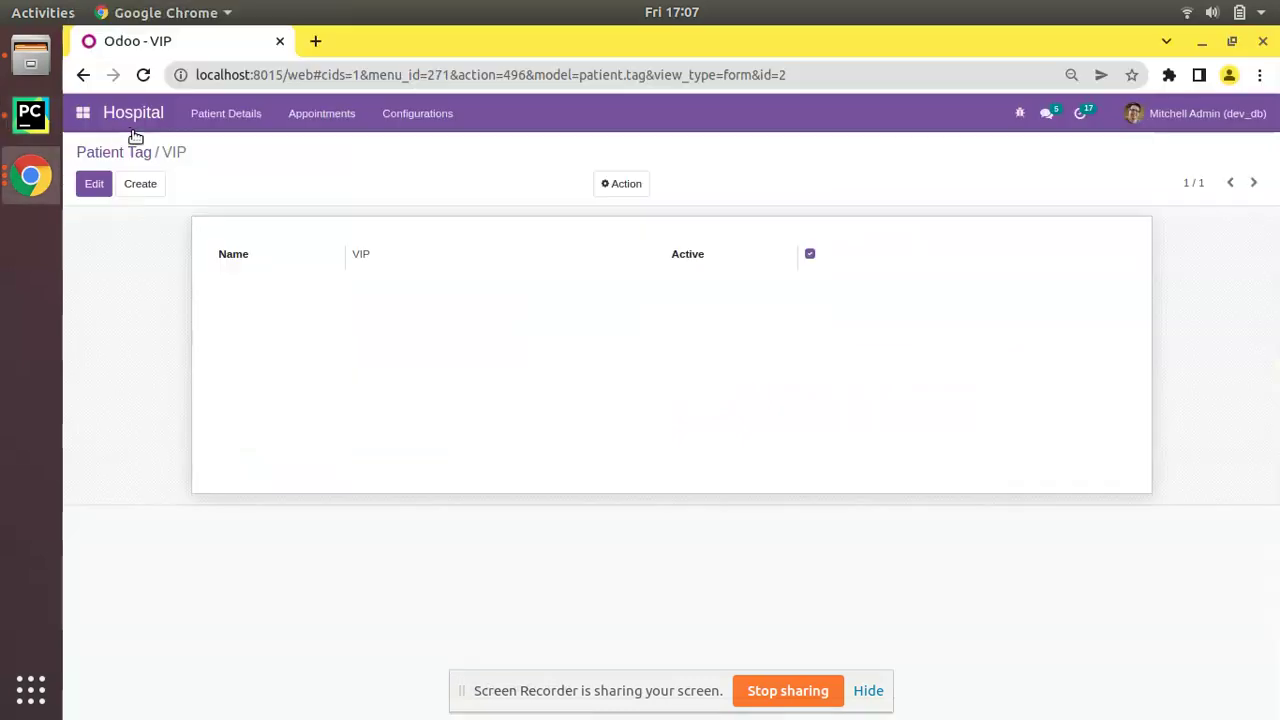
left_click(84, 125)
left_click(90, 380)
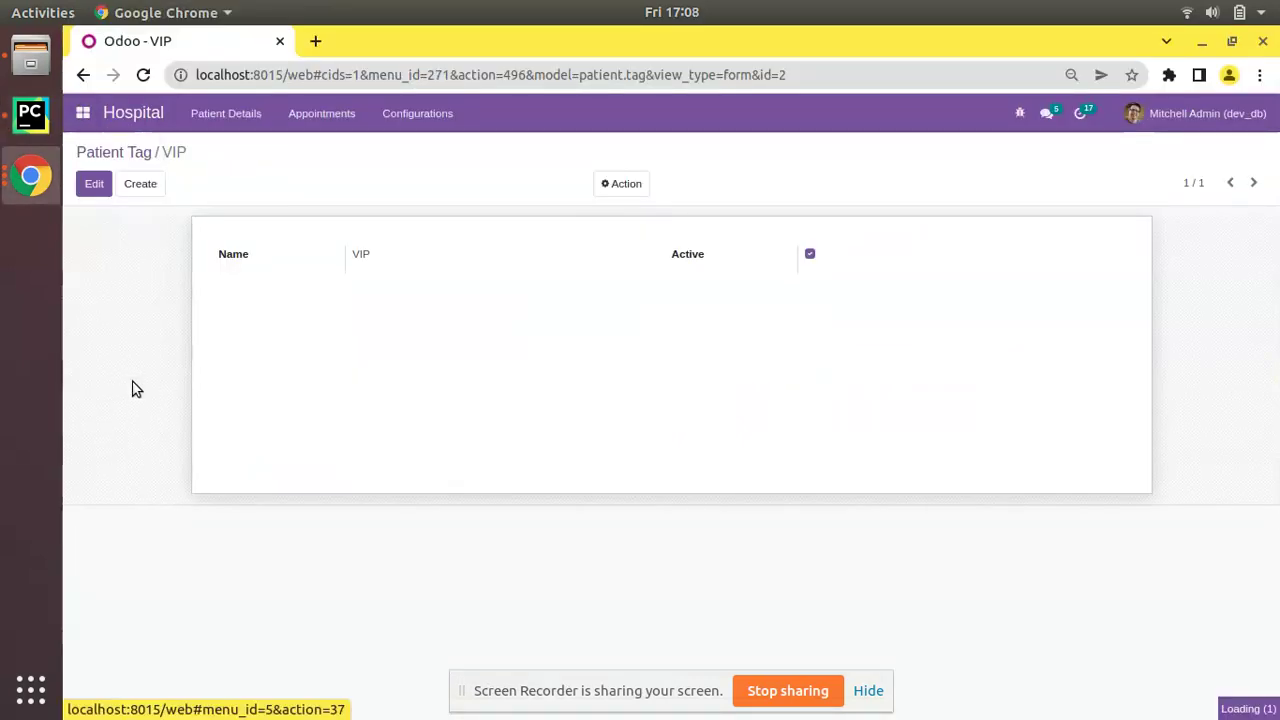
left_click(573, 229)
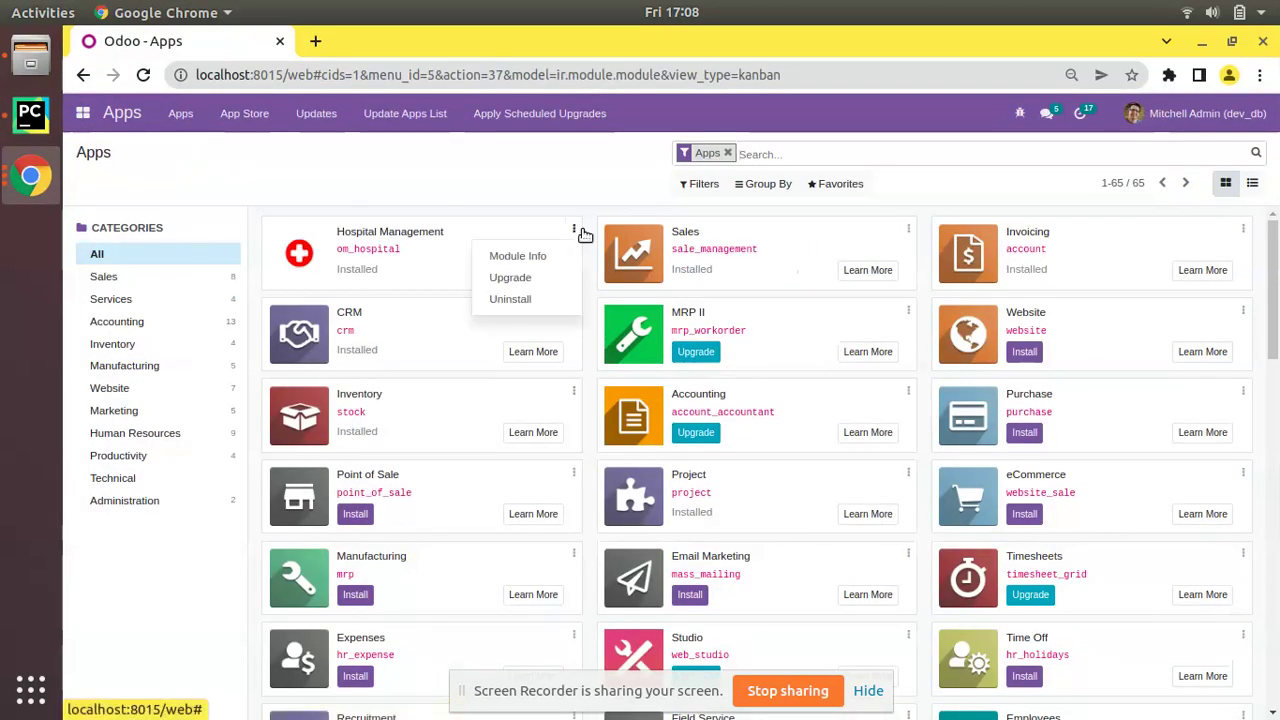
left_click(549, 278)
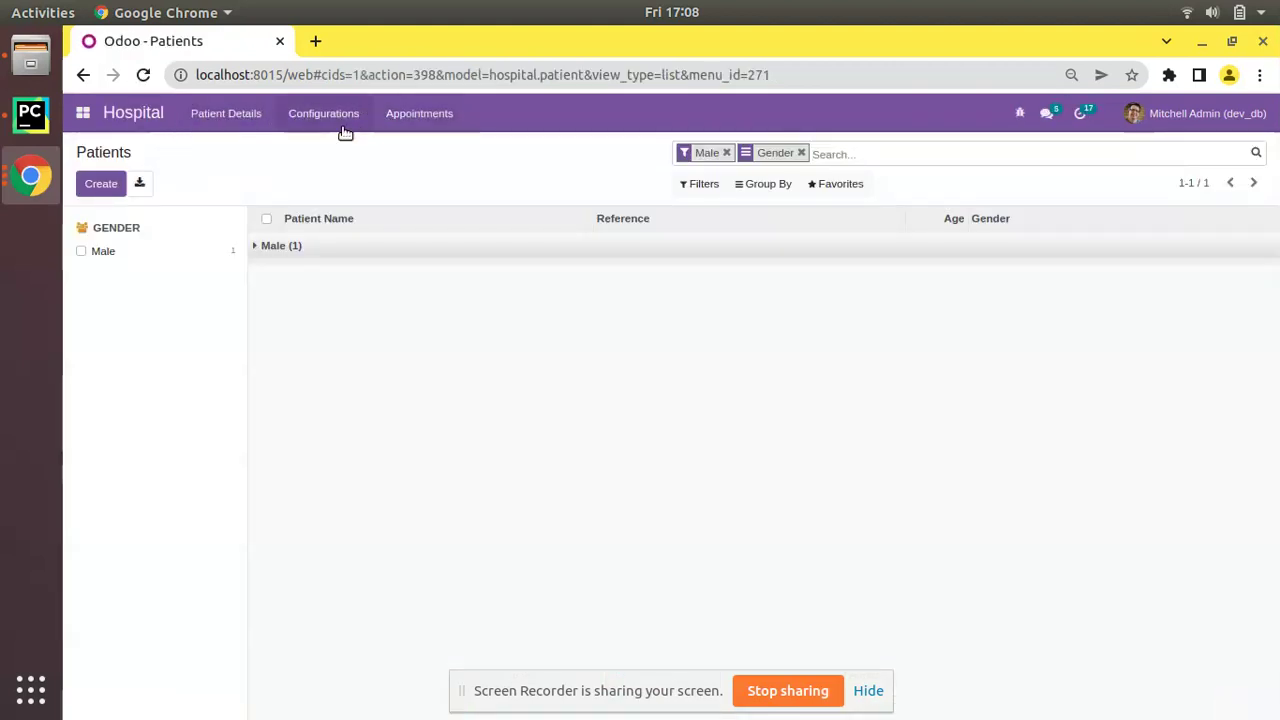
Step: Open the VIP record from Configurations > Patient Tags
left_click(343, 124)
left_click(348, 148)
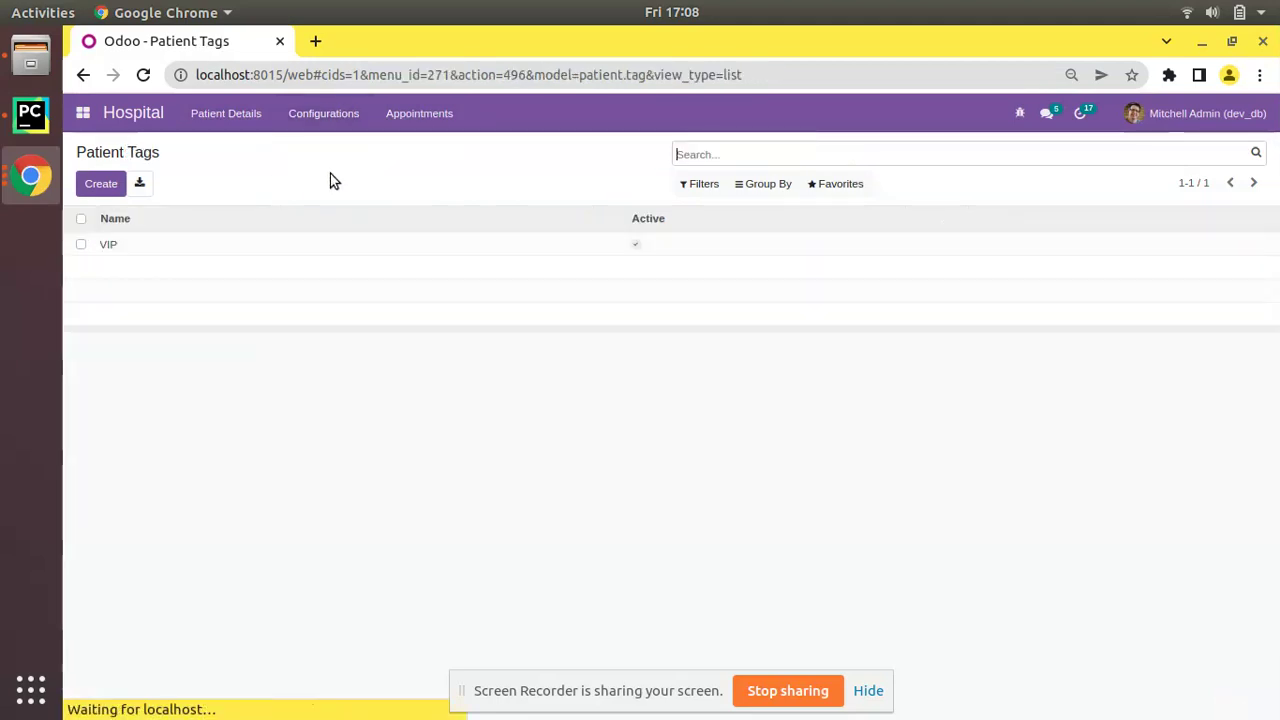
left_click(138, 249)
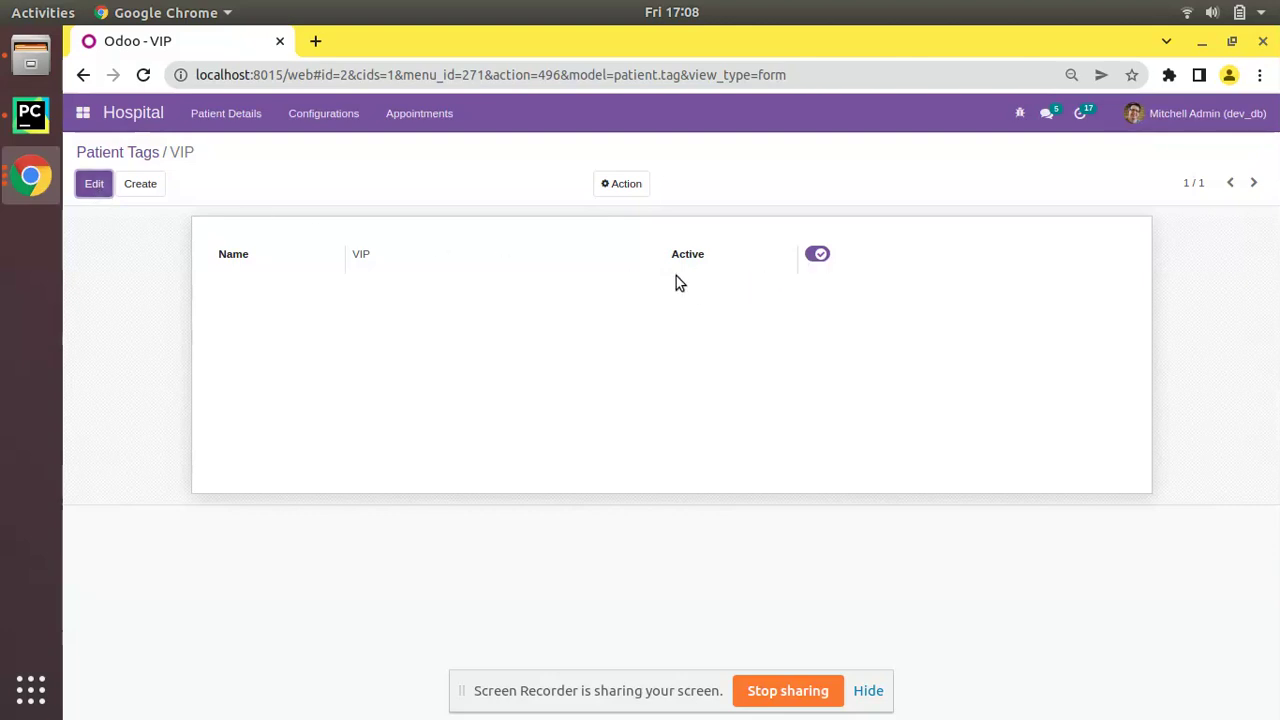
Step: Flip the VIP tag's Active toggle off and on repeatedly, leaving it on, then enter edit mode
left_click(817, 255)
left_click(820, 255)
left_click(818, 258)
left_click(822, 255)
left_click(817, 257)
left_click(824, 259)
left_click(100, 190)
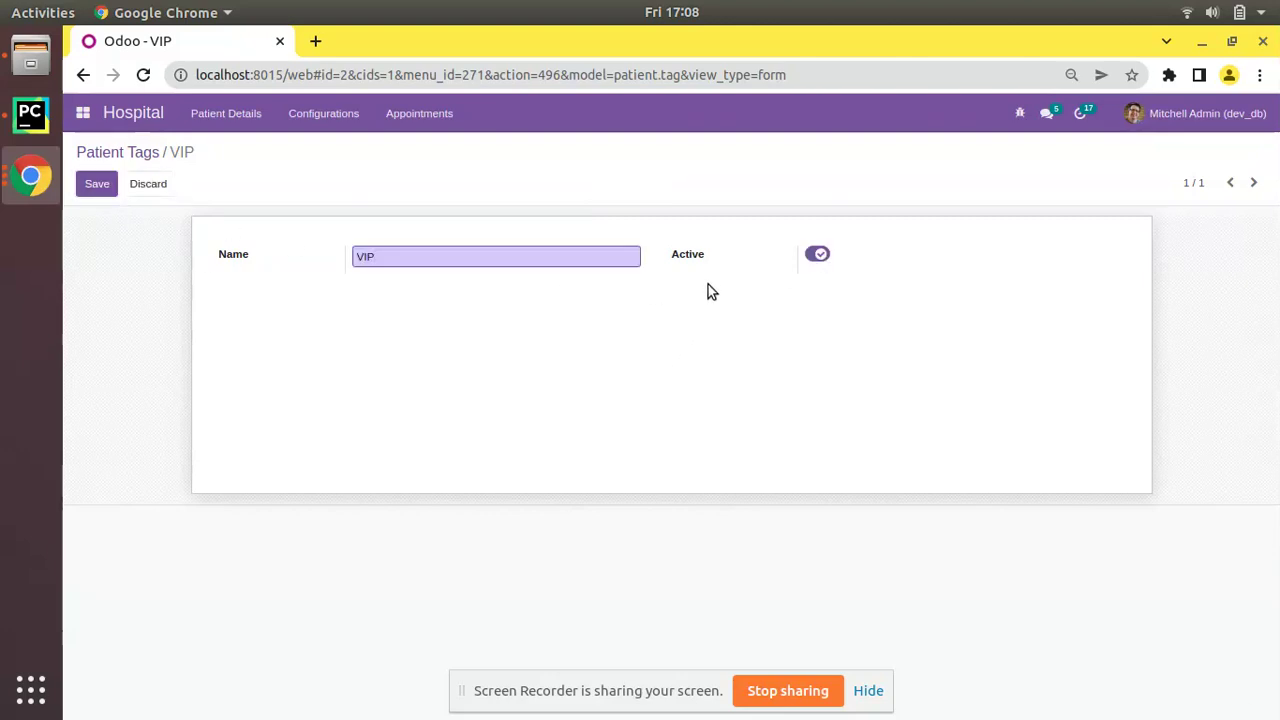
left_click(30, 115)
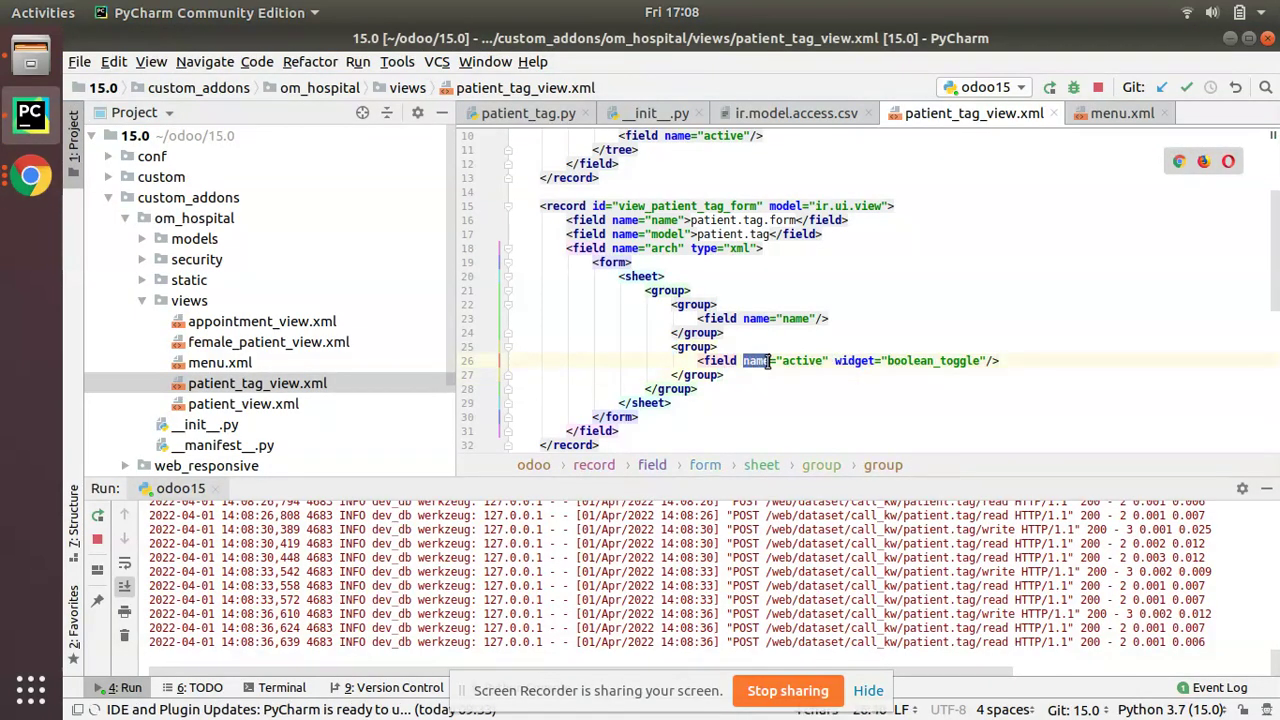
Step: Change the Configurations menuitem sequence in menu.xml back to 100 and restart the Odoo server
left_click_drag(828, 361, 985, 366)
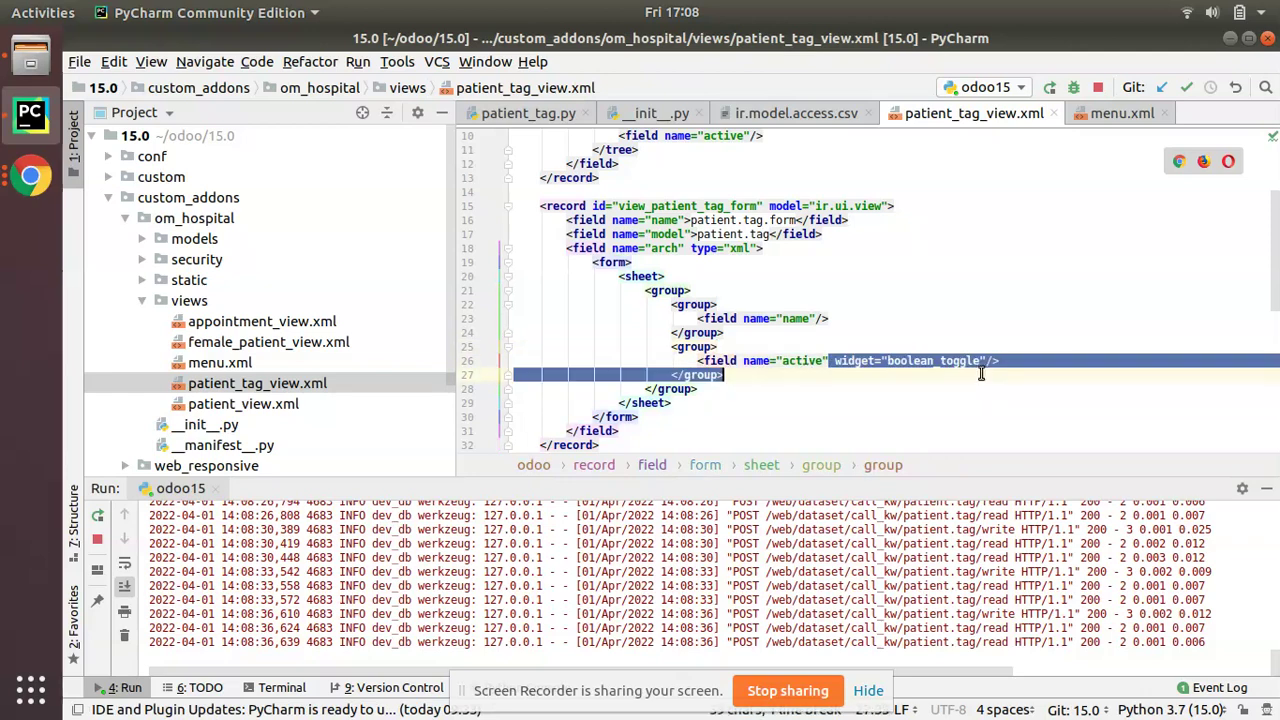
left_click(31, 180)
left_click(198, 140)
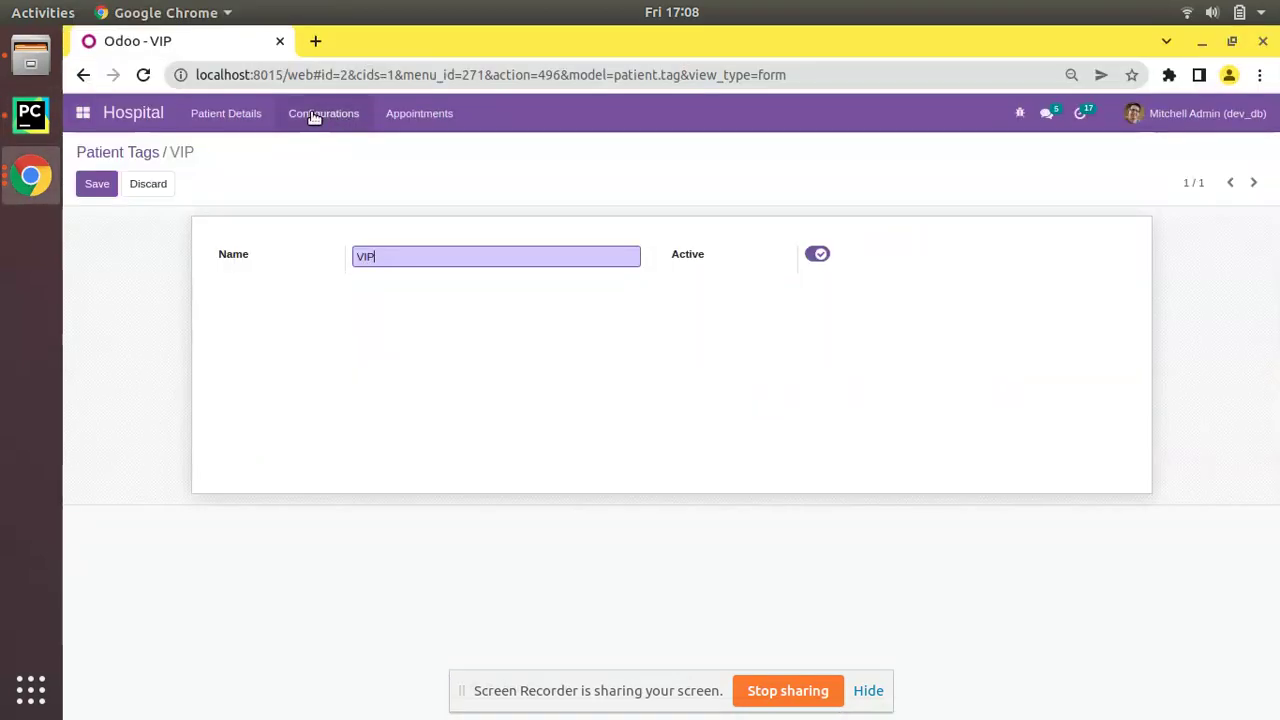
left_click(31, 115)
double_click(220, 362)
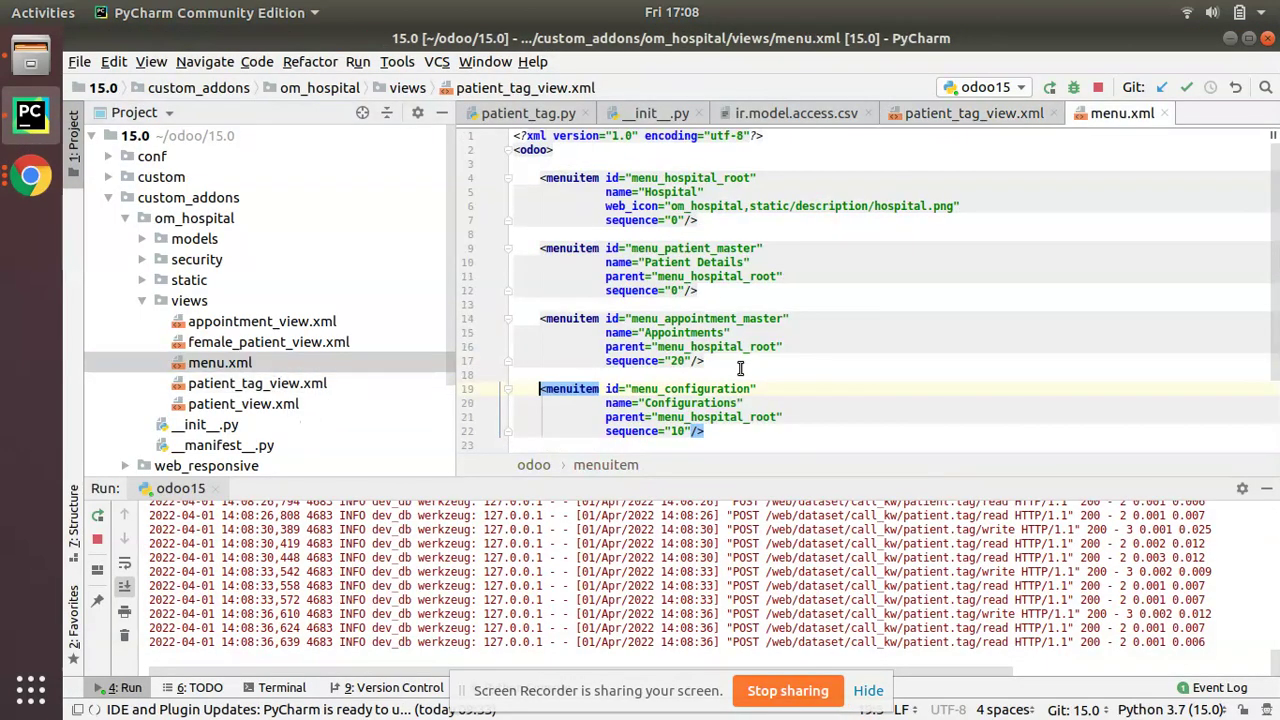
scroll(737, 366, "down", 3)
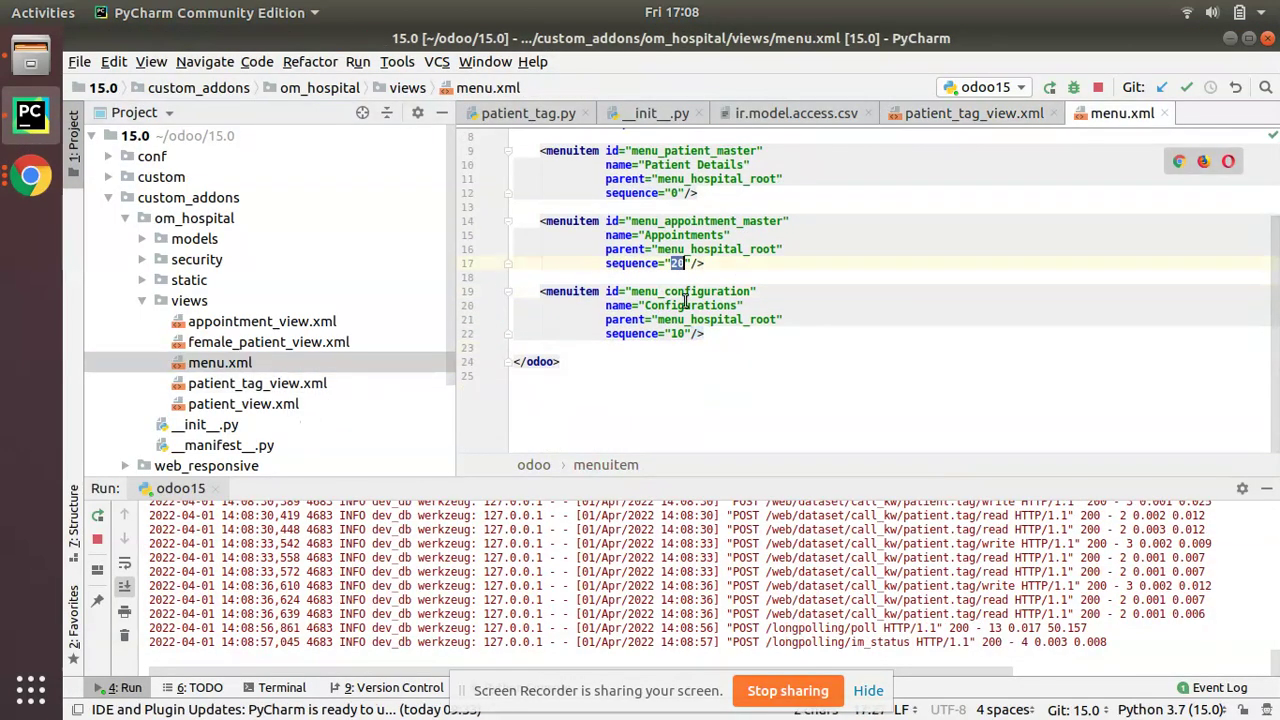
double_click(680, 334)
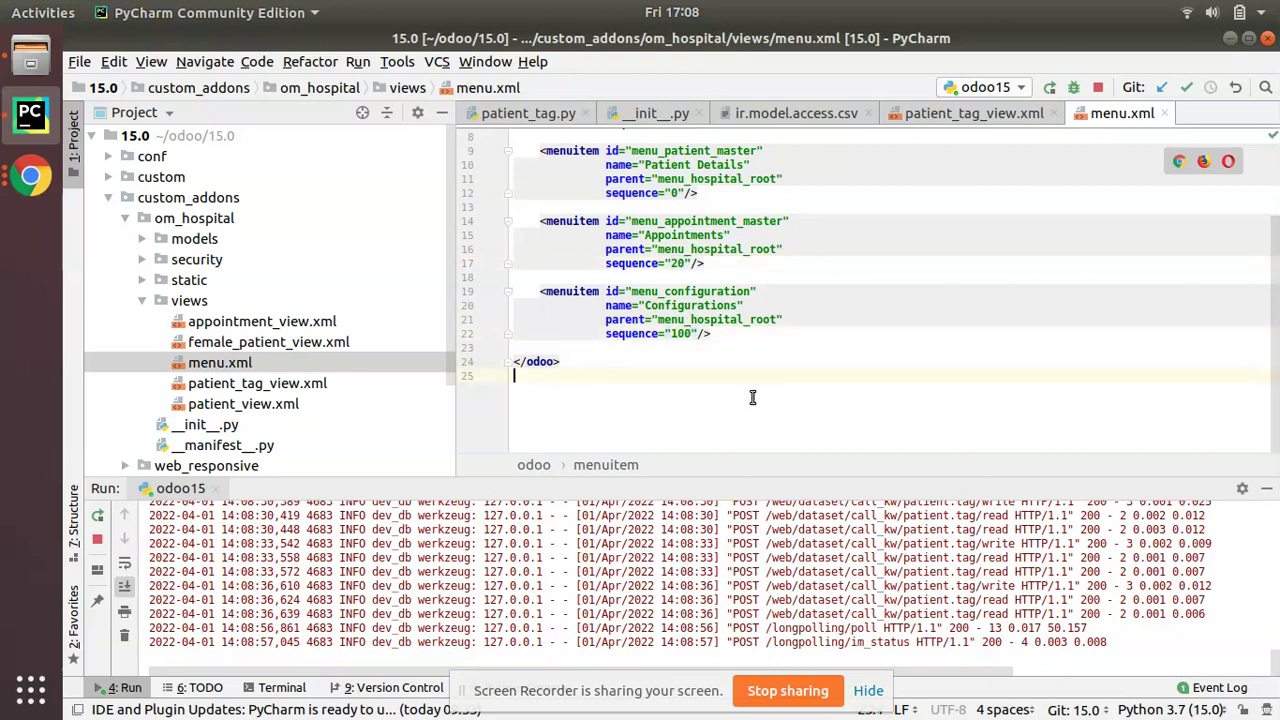
left_click(97, 515)
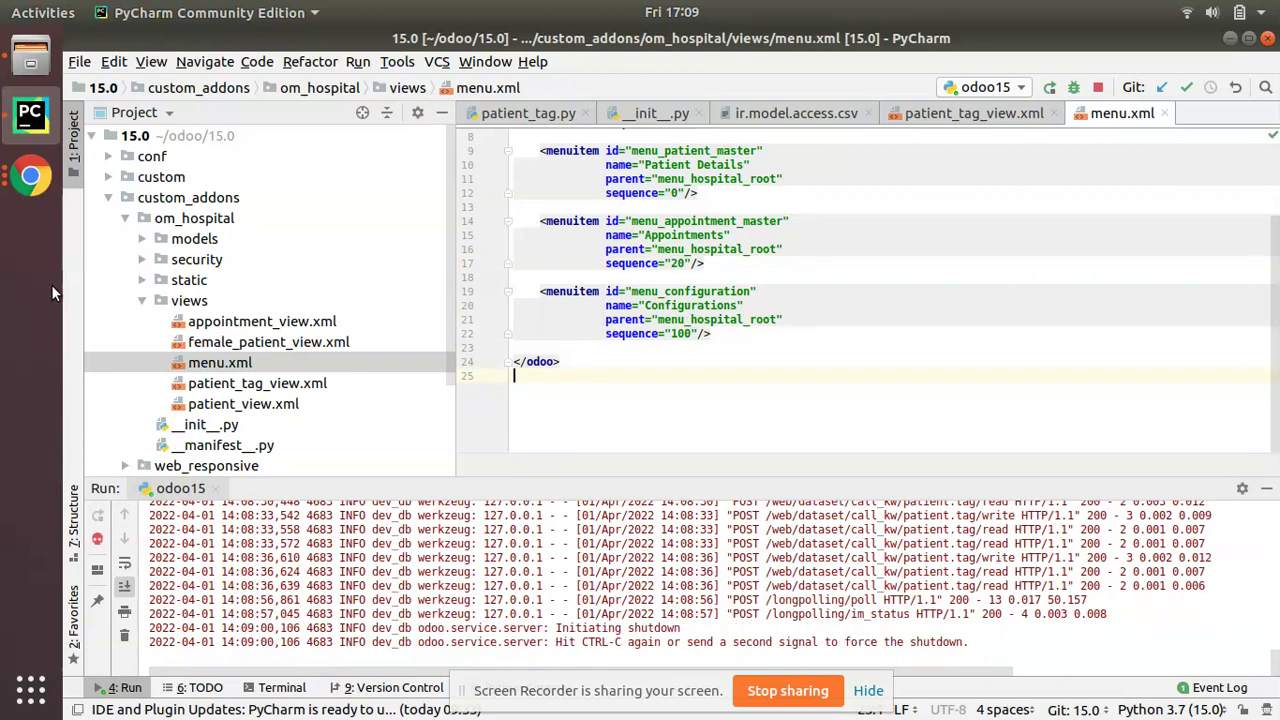
Step: Upgrade Hospital Management again in Odoo Apps, then revisit the boolean_toggle widget in patient_tag_view.xml
left_click(32, 180)
left_click(151, 131)
left_click(83, 113)
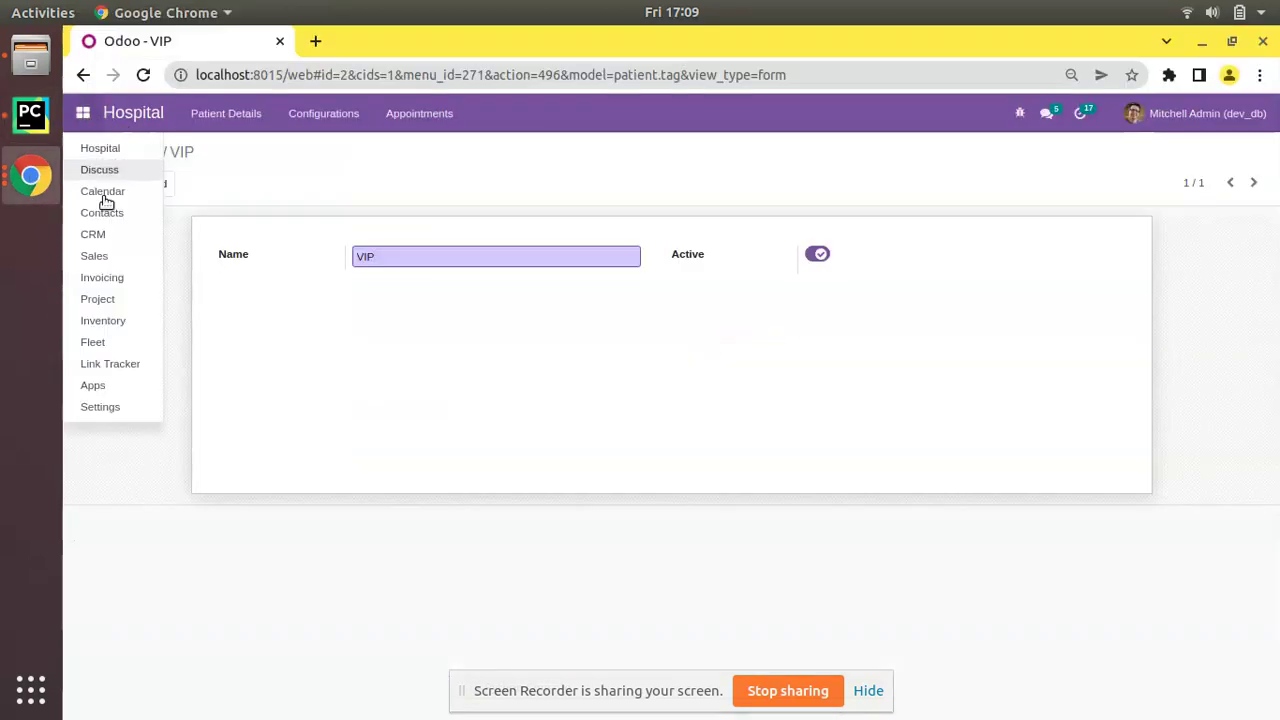
left_click(112, 383)
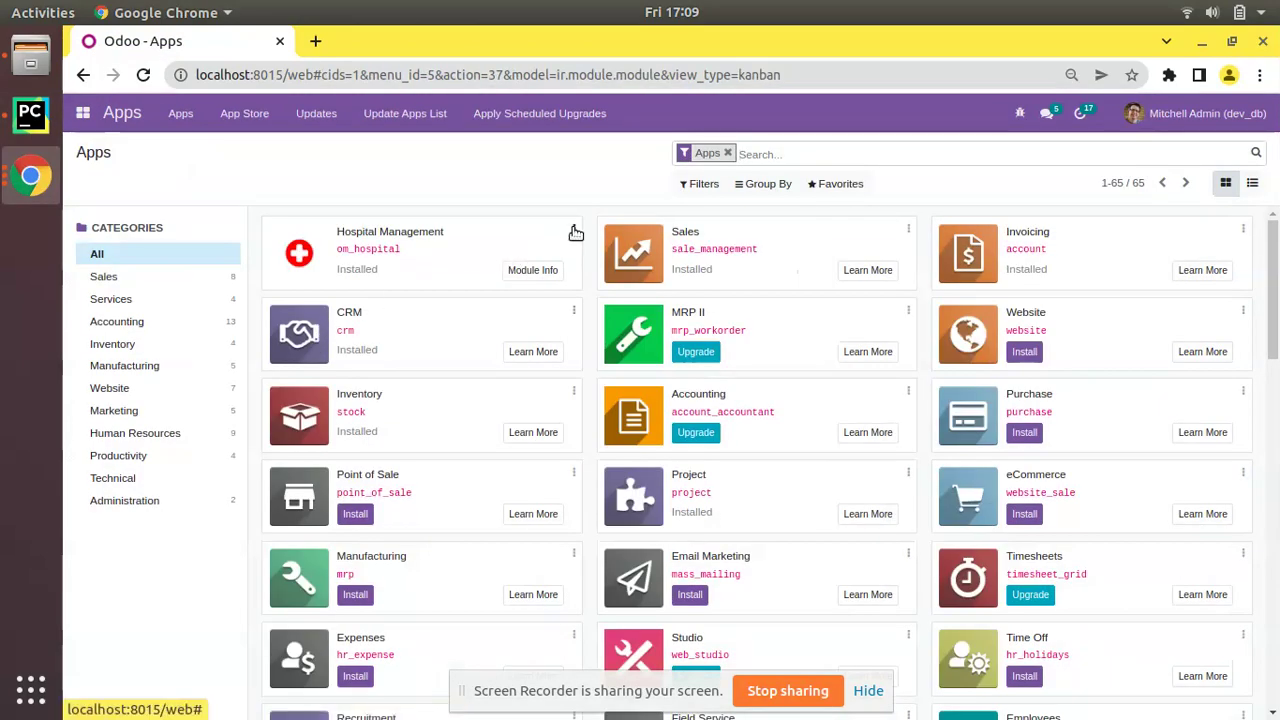
left_click(575, 231)
left_click(551, 278)
key("alt+Tab")
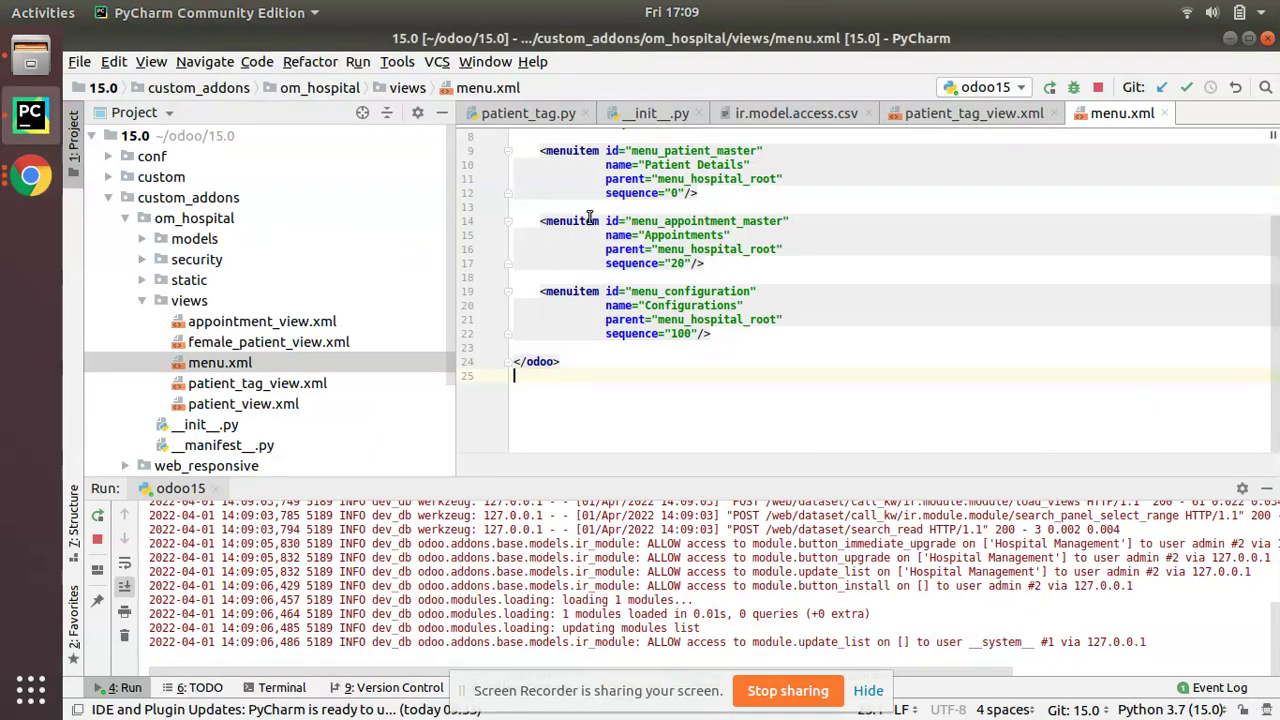
left_click(973, 113)
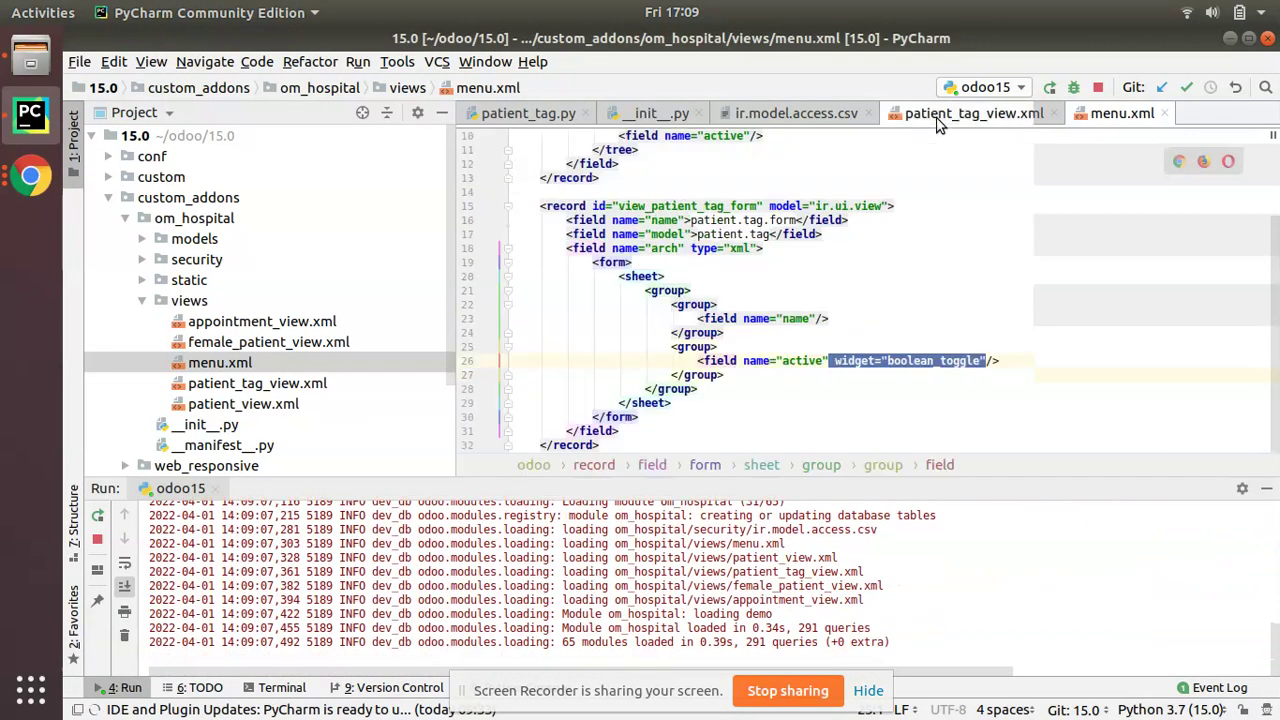
left_click(873, 372)
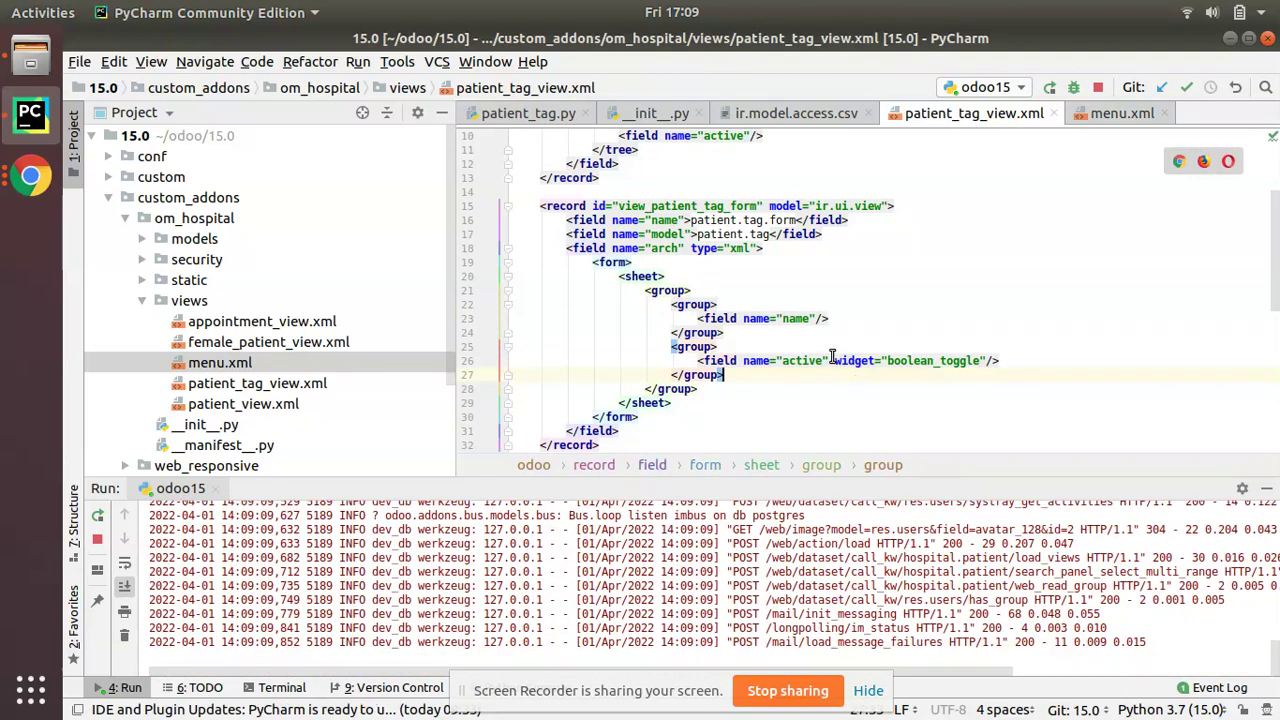
mouse_move(832, 357)
left_mouse_down()
mouse_move(977, 372)
mouse_move(984, 361)
left_mouse_up()
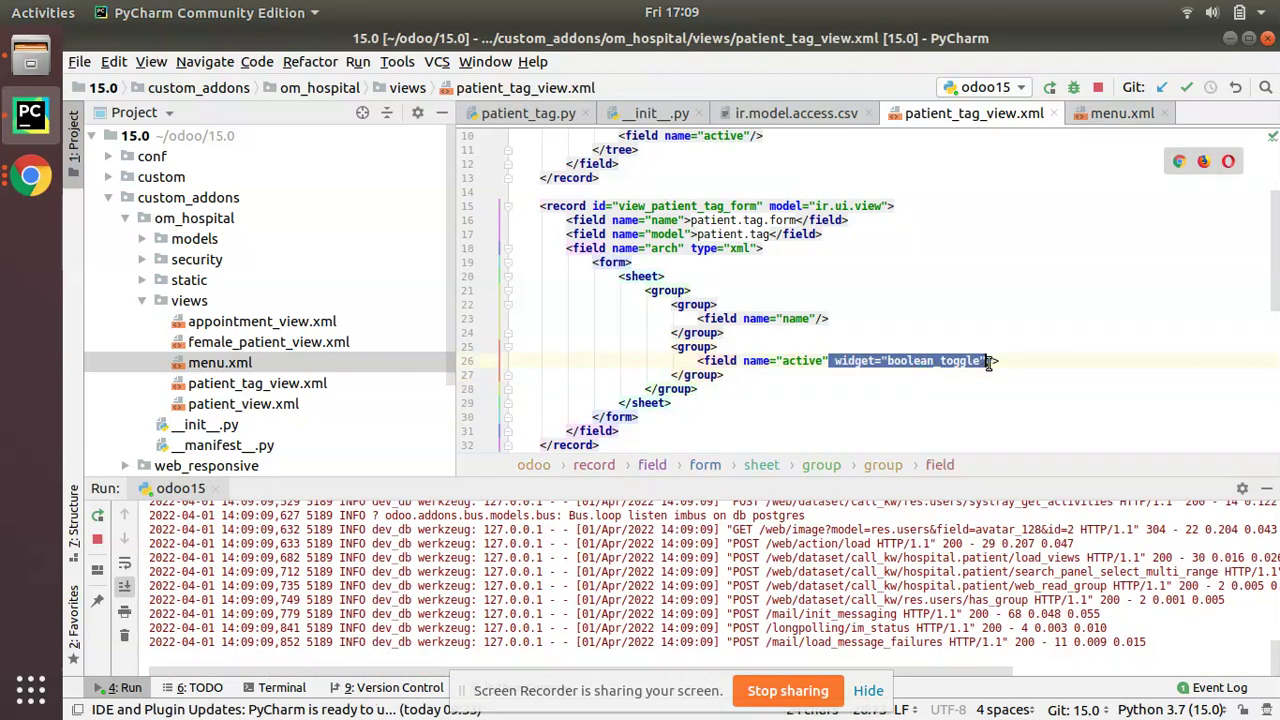
Step: Turn off the VIP tag's Active toggle and return to the now-empty Patient Tags list
left_click(30, 177)
left_click(155, 141)
left_click(412, 115)
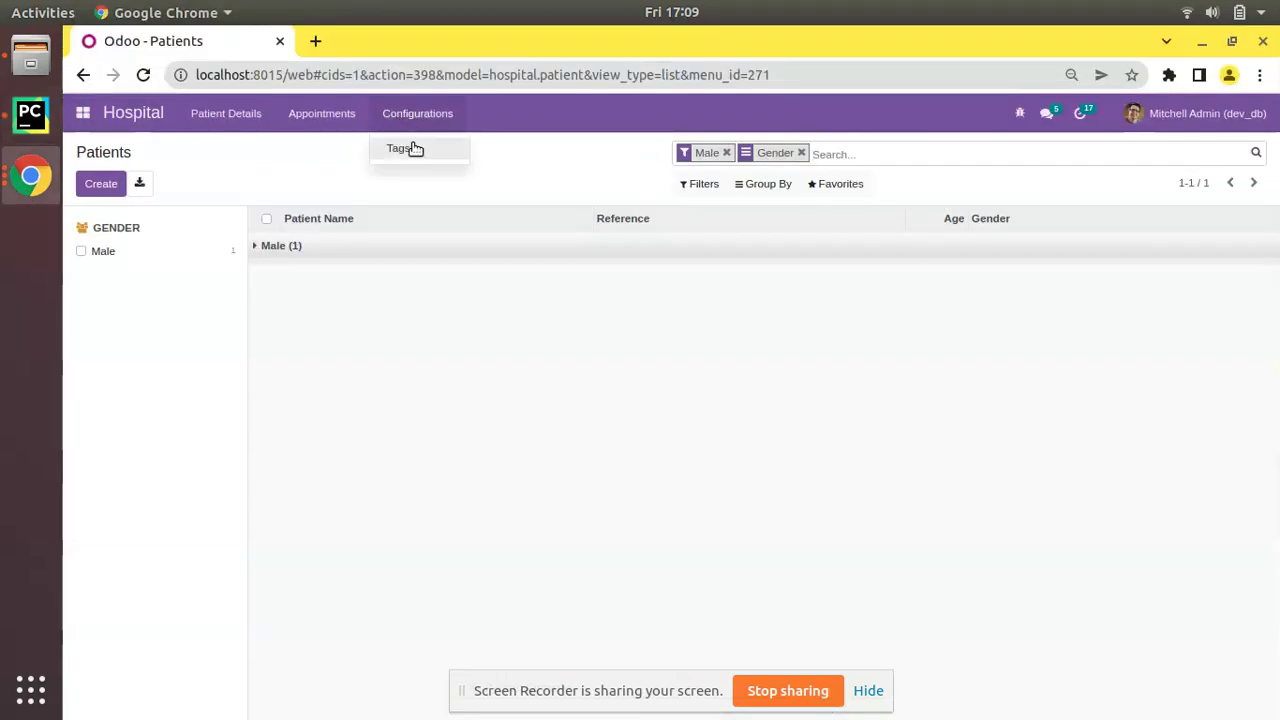
left_click(412, 148)
left_click(214, 242)
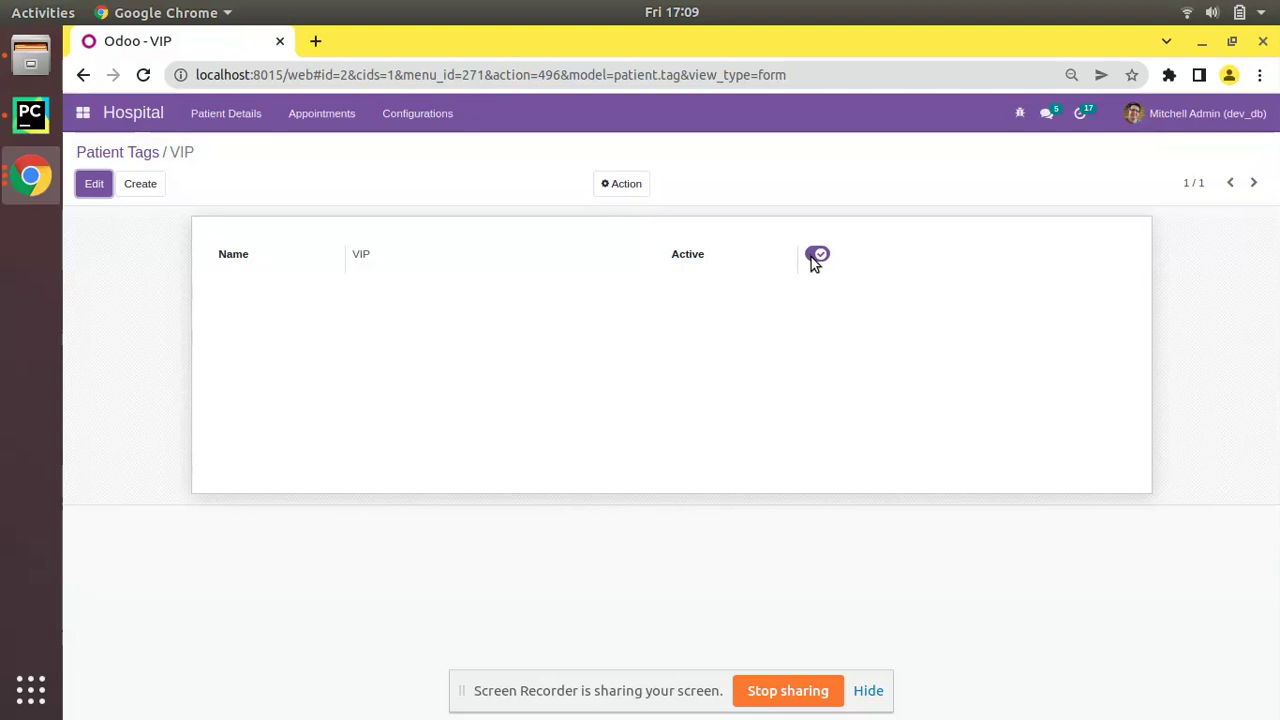
left_click(816, 256)
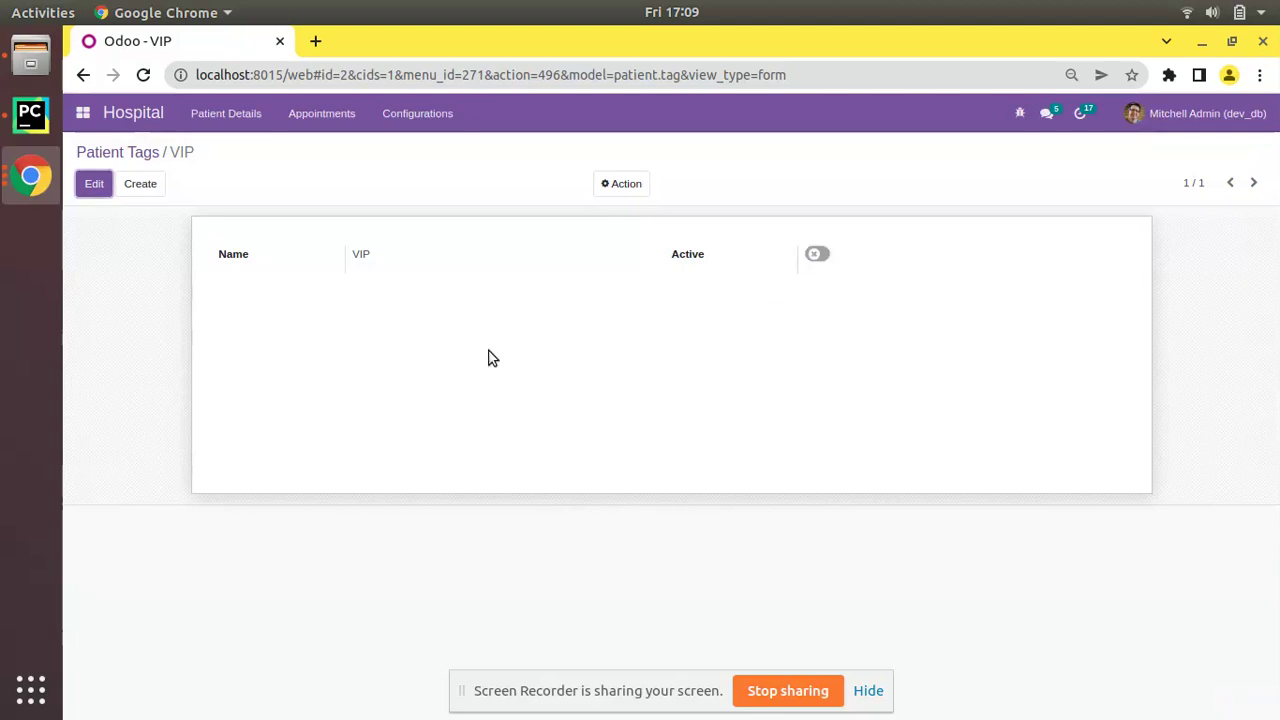
left_click(90, 153)
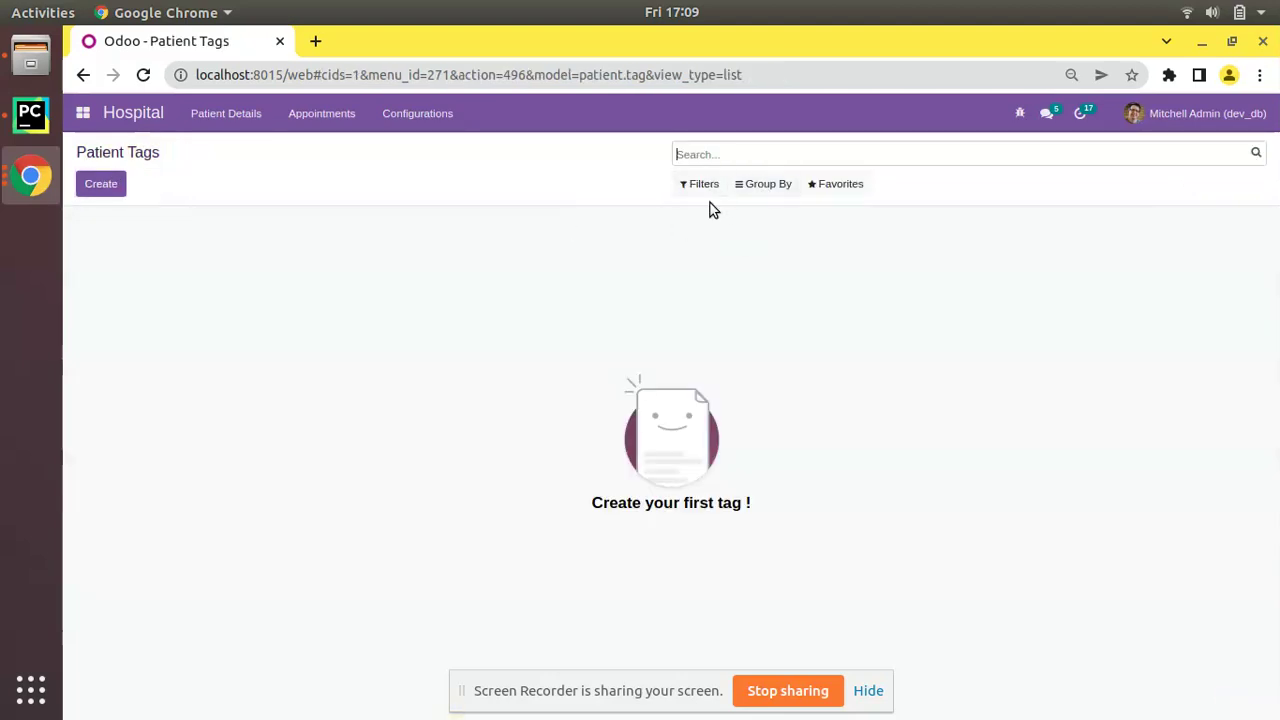
Step: Apply a custom Patient Tags filter where Active is false, listing archived tags vv and VIP
left_click(700, 184)
left_click(717, 214)
left_click(850, 232)
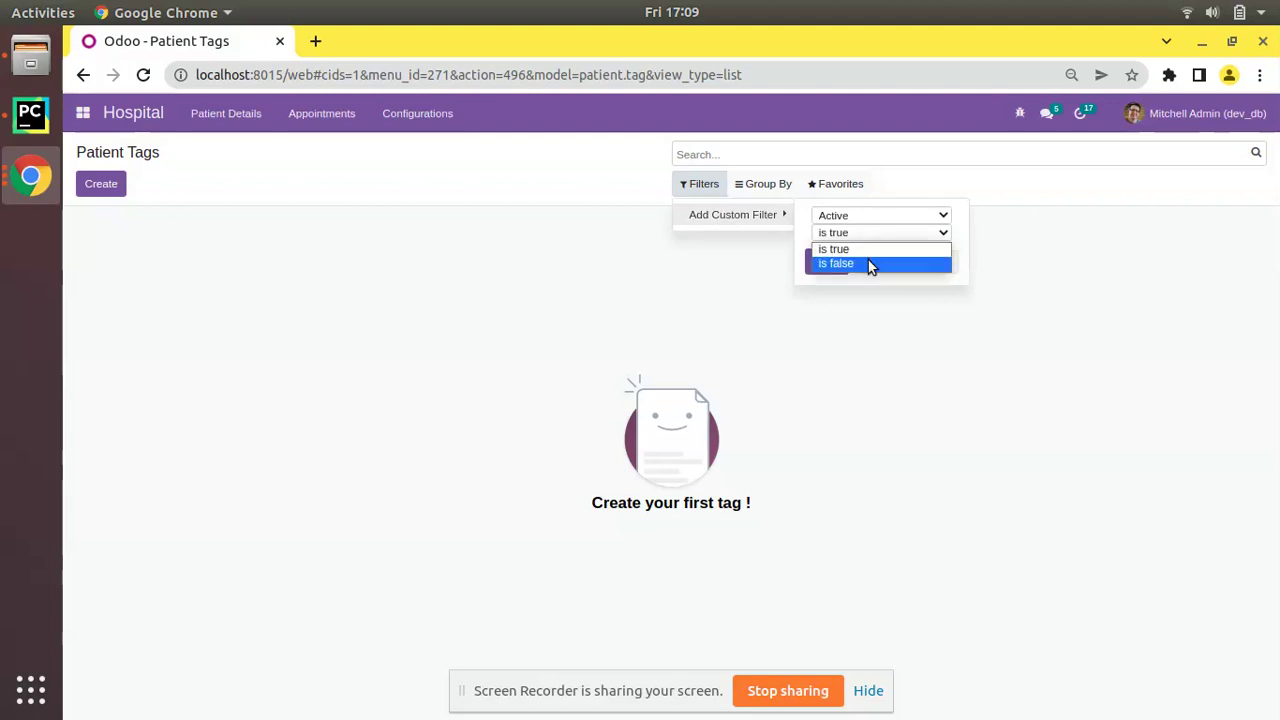
left_click(870, 264)
left_click(831, 262)
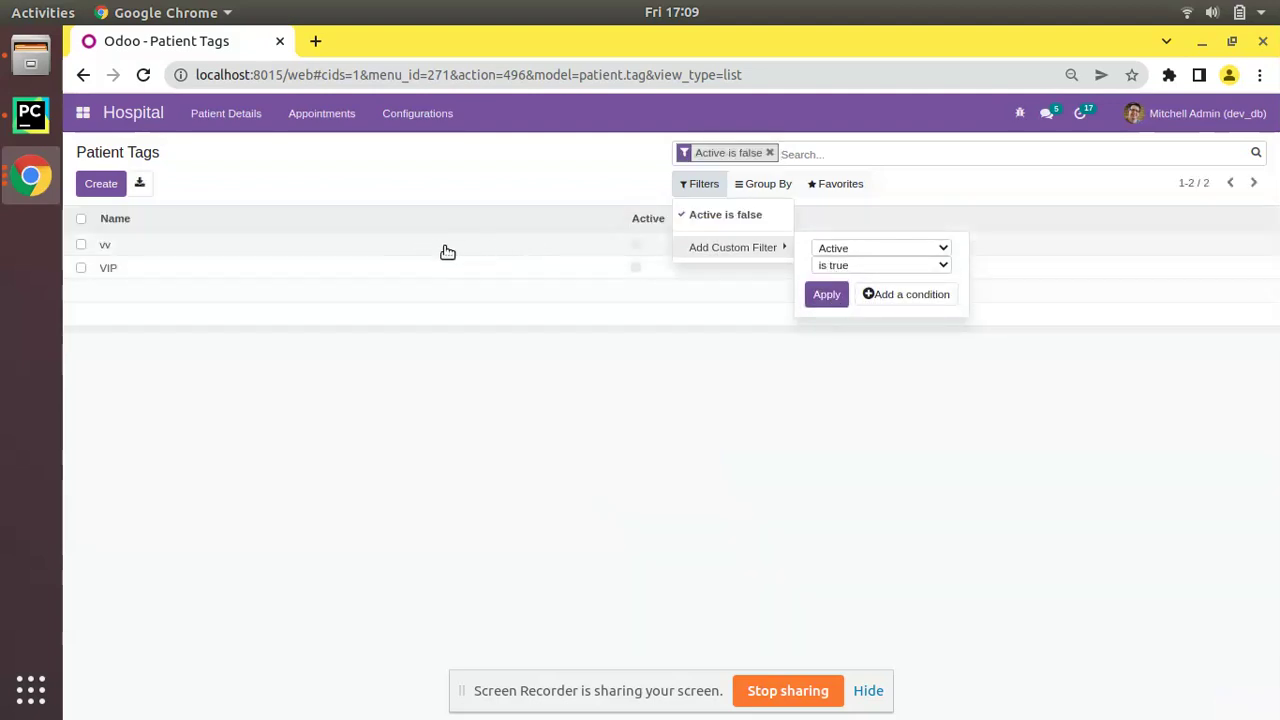
left_click(211, 274)
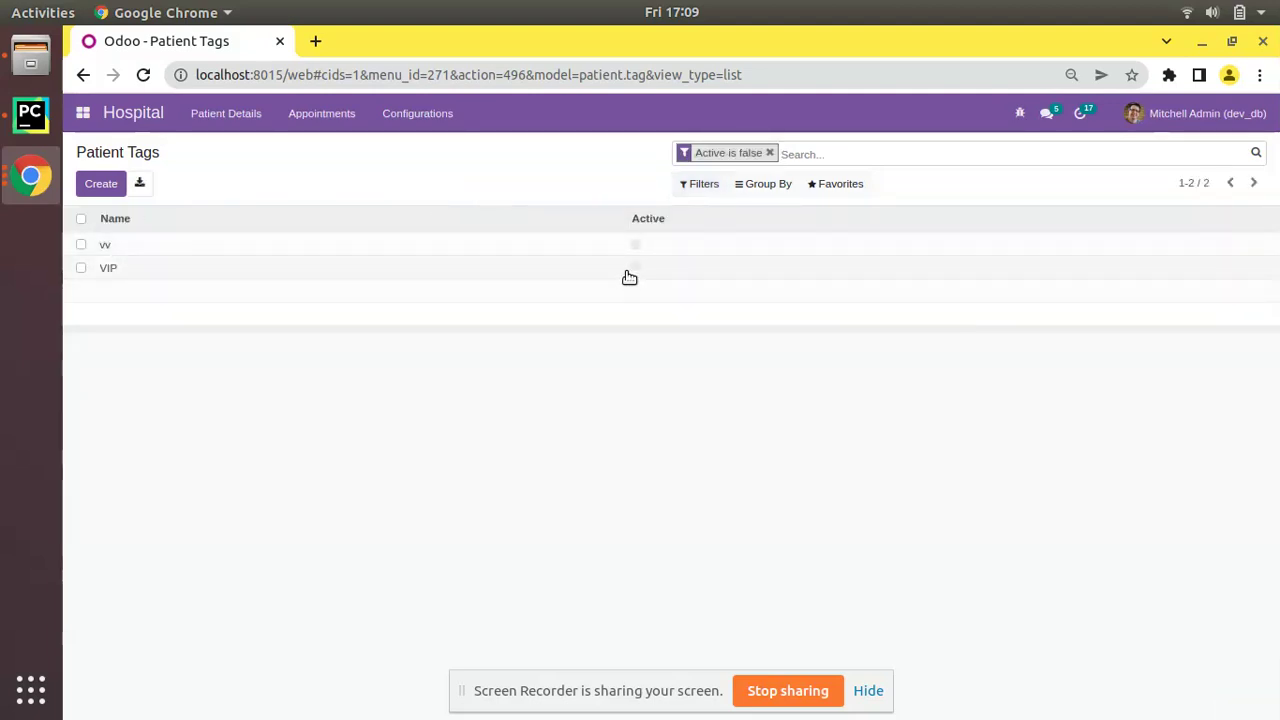
Step: Open VIP and unarchive and archive it via Action, leaving its Active toggle off
left_click(139, 276)
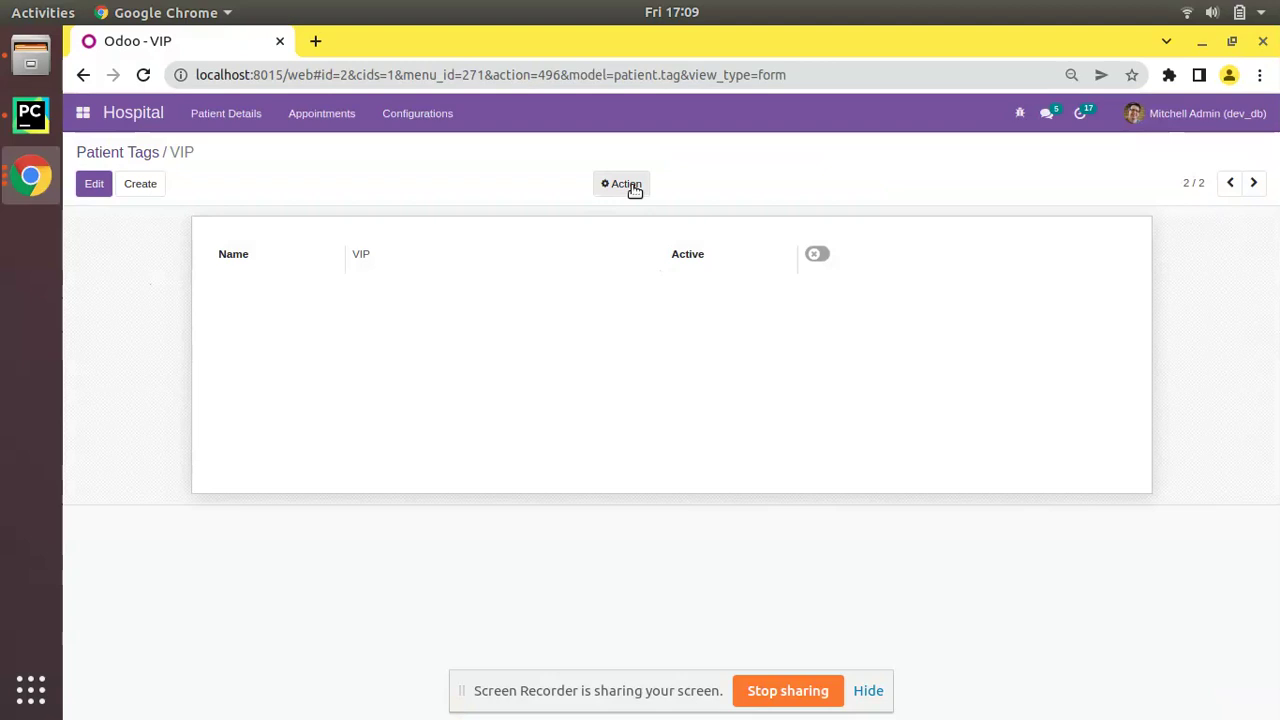
left_click(634, 190)
left_click(636, 215)
left_click(619, 186)
left_click(629, 211)
left_click(423, 223)
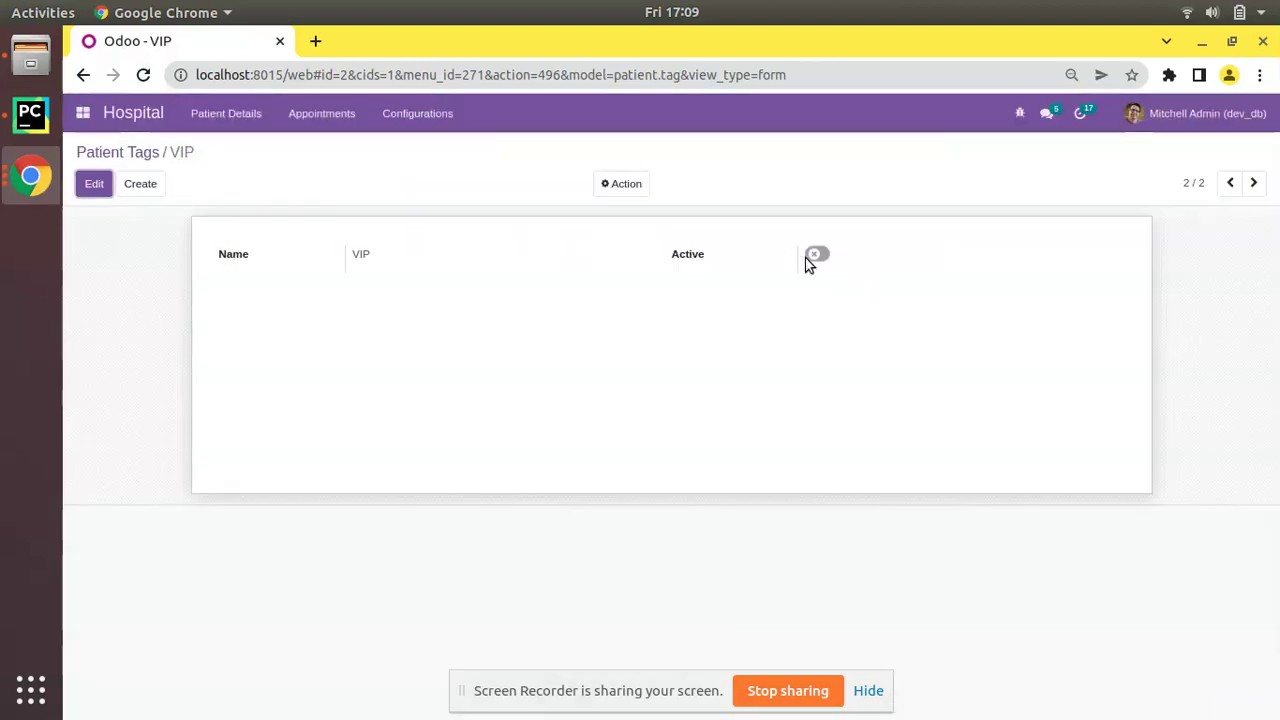
left_click(600, 184)
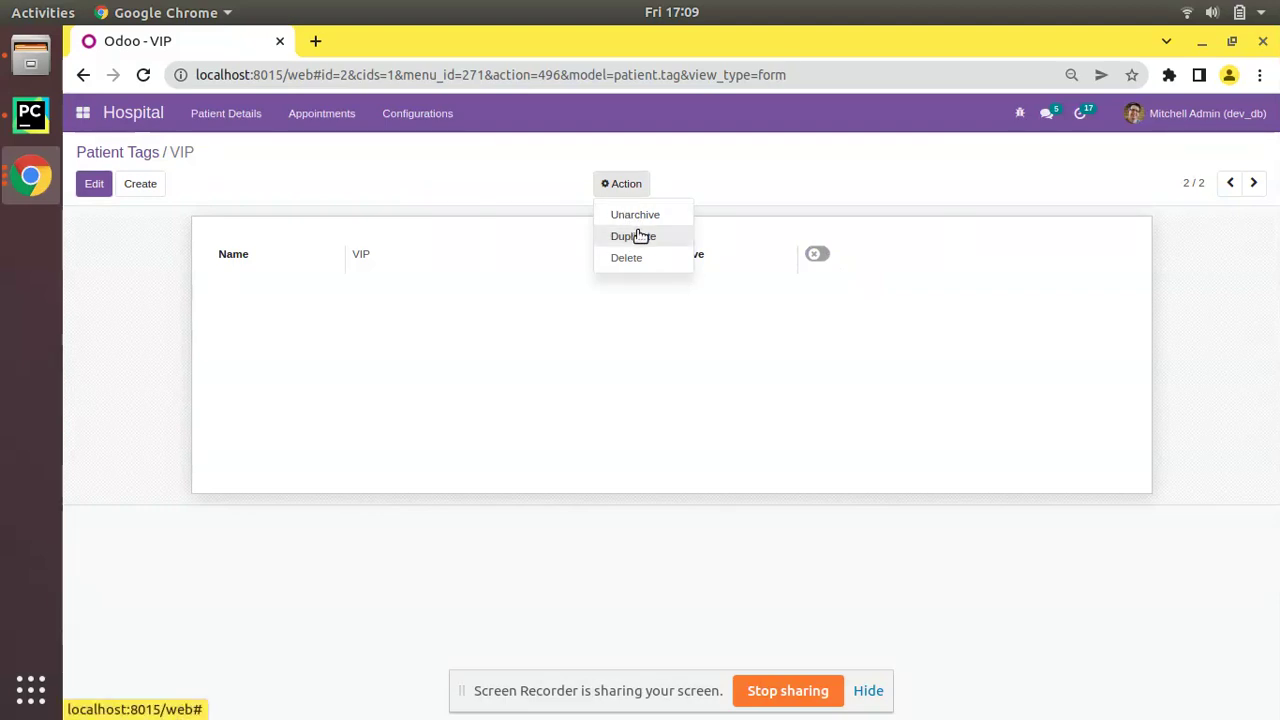
left_click(636, 214)
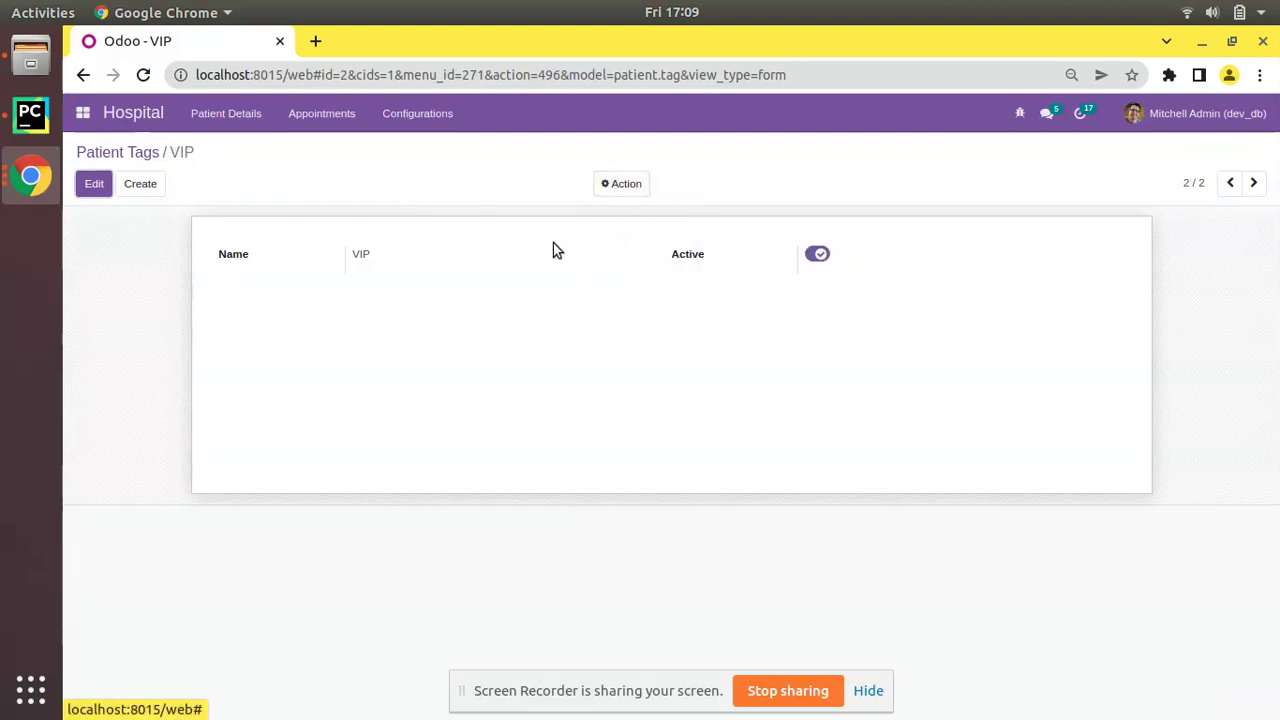
left_click(816, 258)
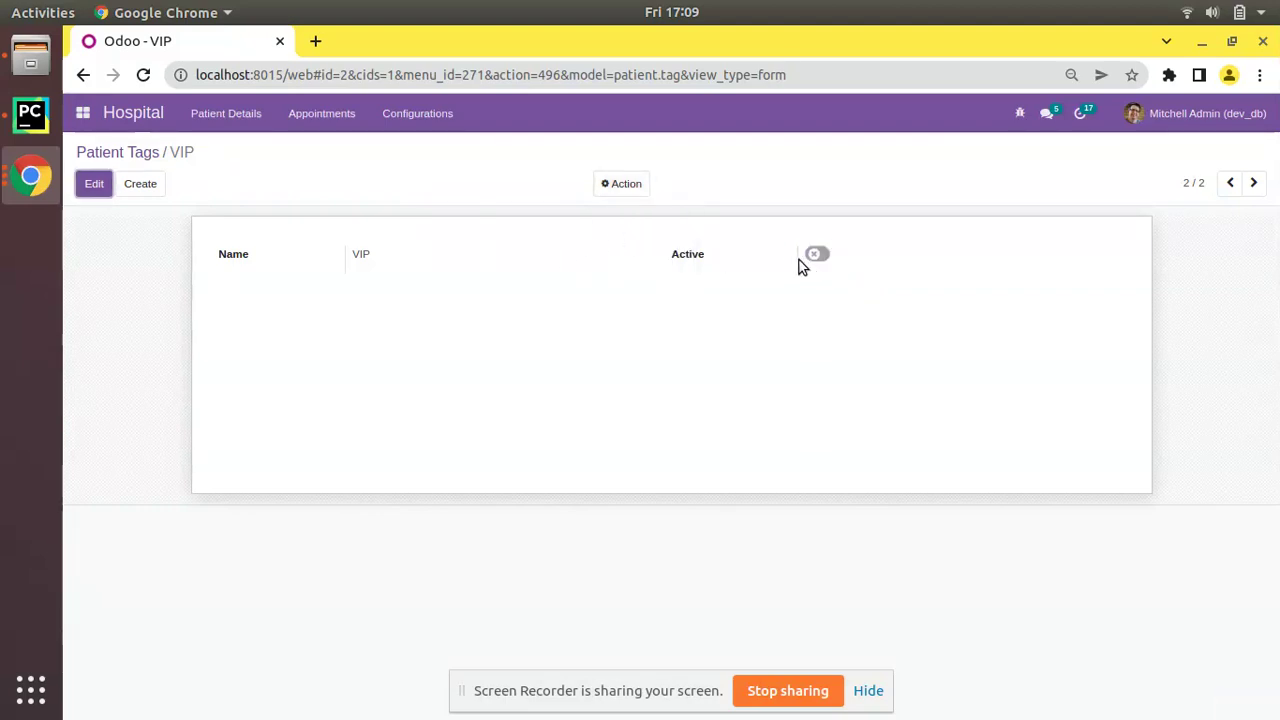